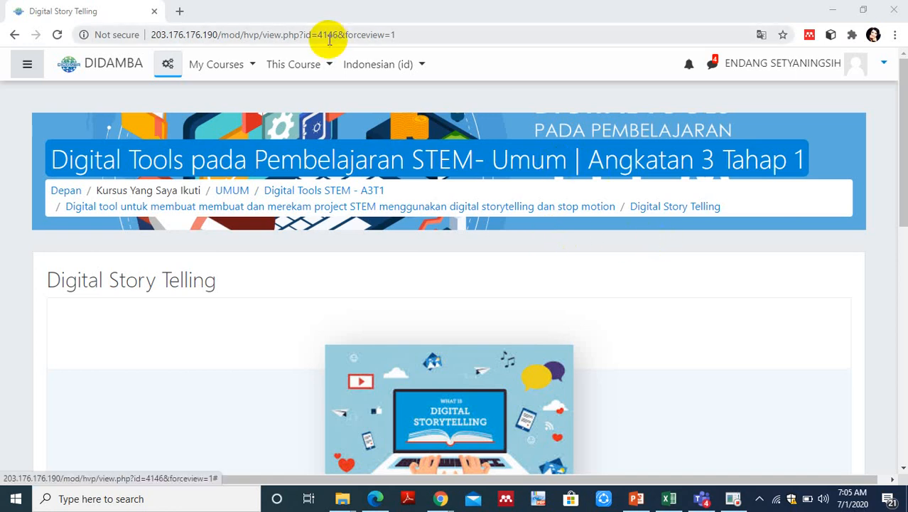
Open portal.office.com in a new browser tab
{"action": "left_click", "coordinate": [180, 12]}
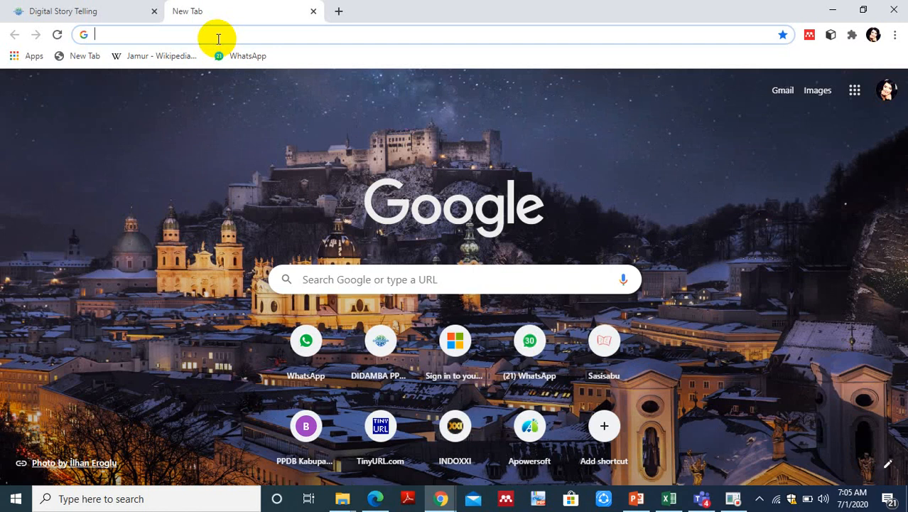
{"action": "left_click", "coordinate": [218, 39]}
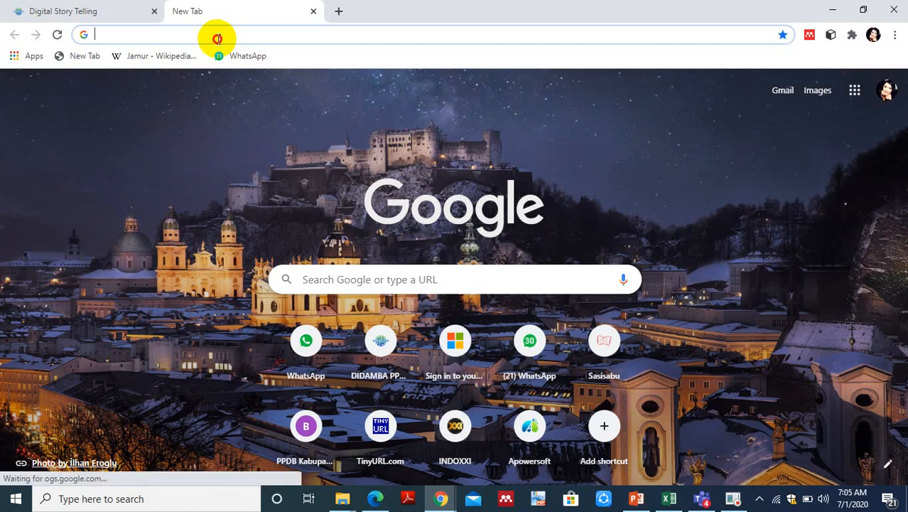
{"action": "type", "text": "po"}
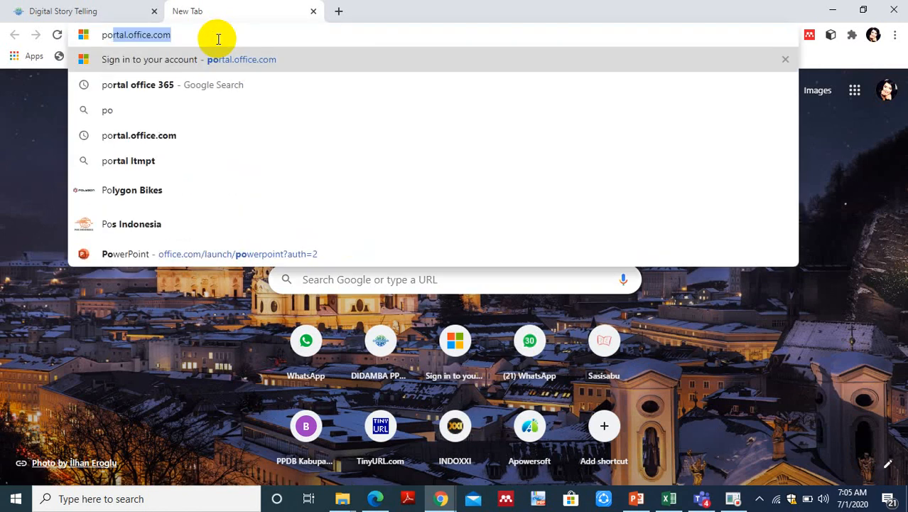
{"action": "type", "text": "rta"}
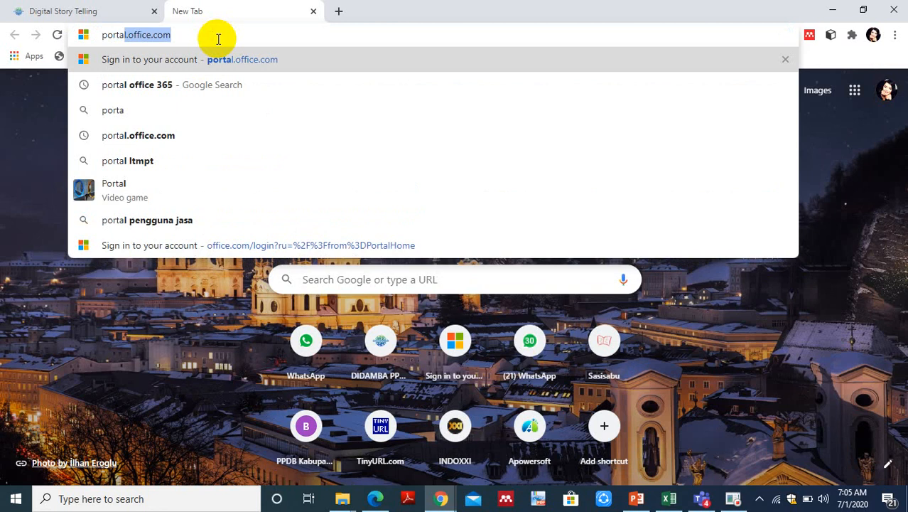
{"action": "key", "text": "Return"}
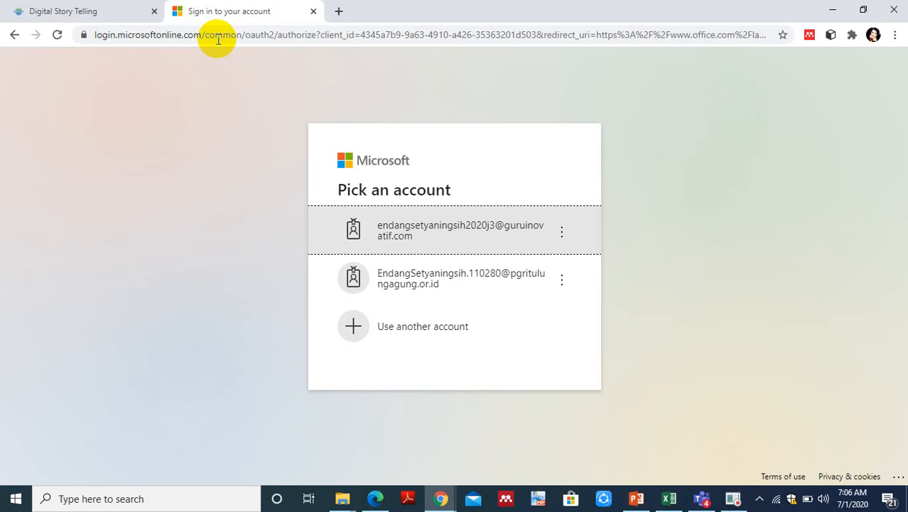
Sign in with the guruinovatif.com account, supplying the account password, and choose to stay signed in
{"action": "double_click", "coordinate": [353, 187]}
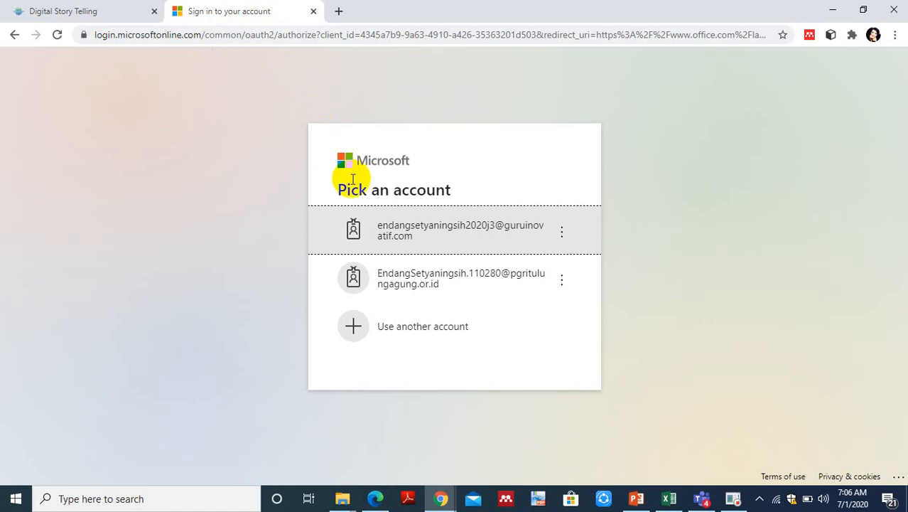
{"action": "left_click", "coordinate": [383, 228]}
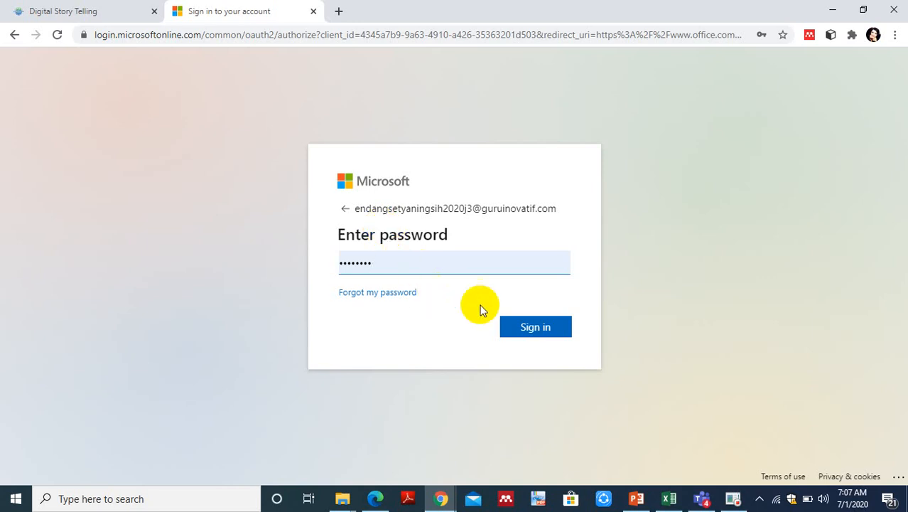
{"action": "left_click", "coordinate": [526, 334]}
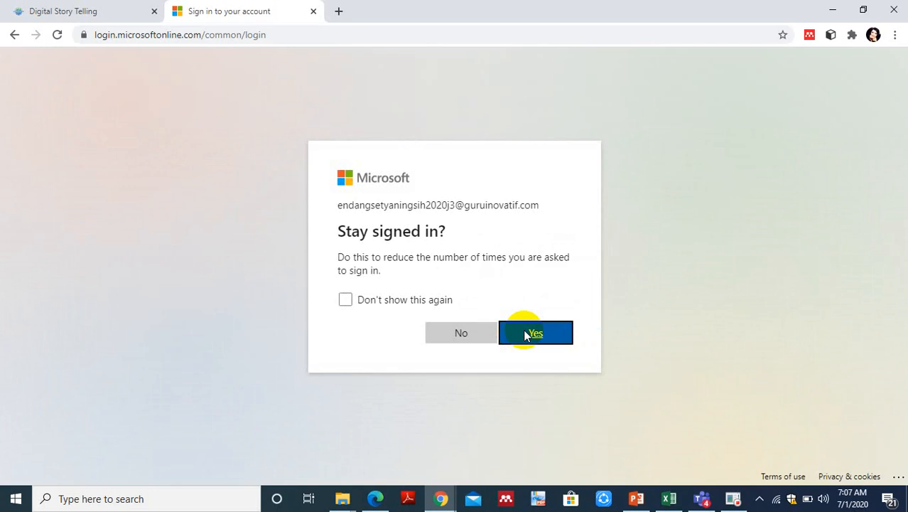
{"action": "left_click", "coordinate": [535, 333]}
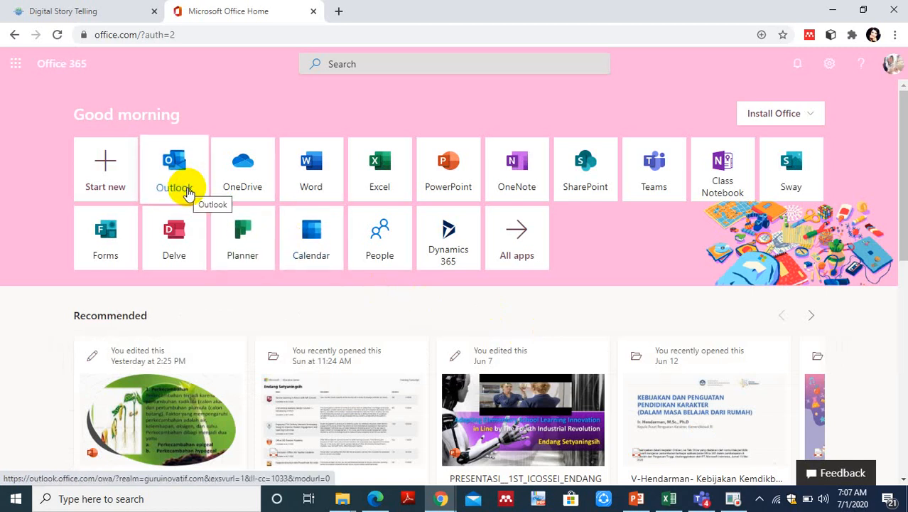
Open Outlook, dismiss the survey, and open the 15/06 inbox message about becoming a Guru Inovatif 2020 trainer
{"action": "left_click", "coordinate": [188, 194]}
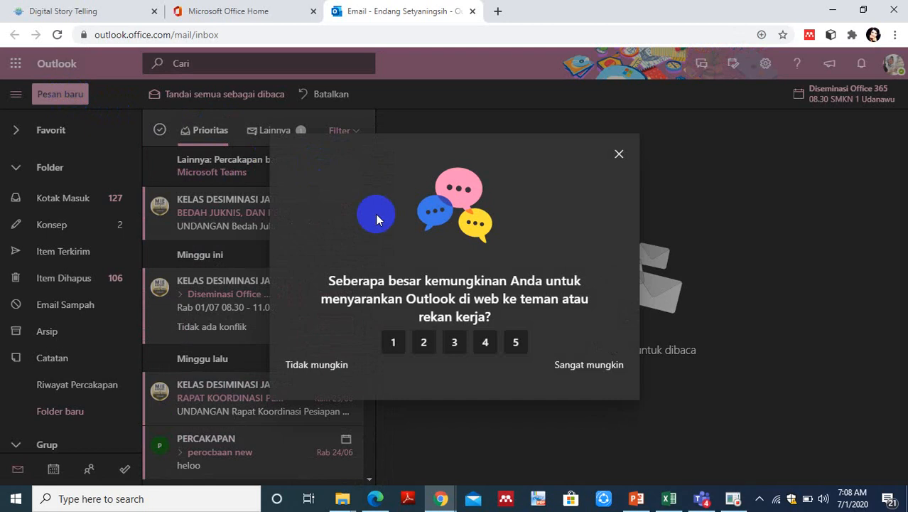
{"action": "left_click", "coordinate": [619, 154]}
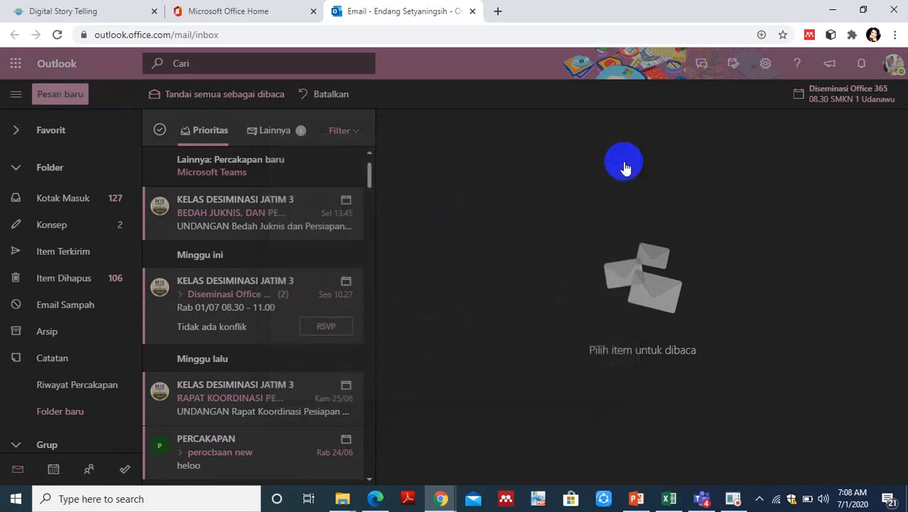
{"action": "left_click", "coordinate": [72, 99]}
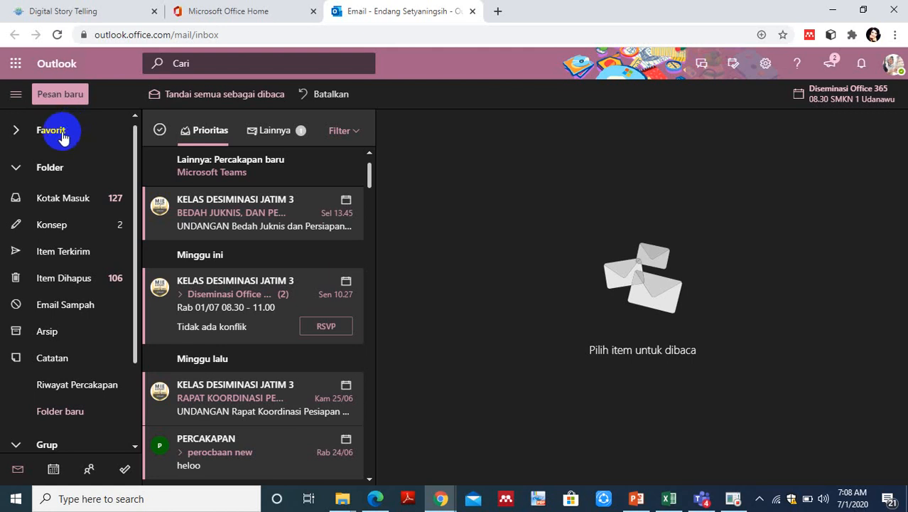
{"action": "left_click", "coordinate": [61, 135]}
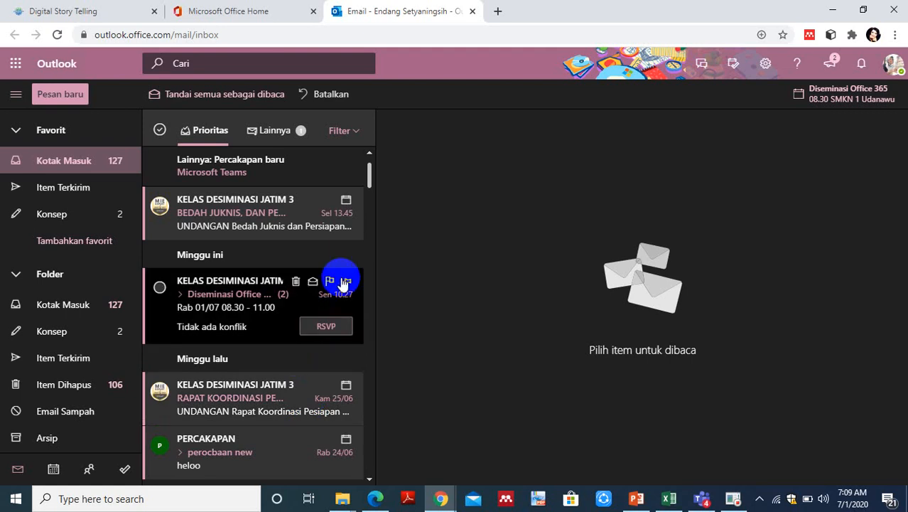
{"action": "left_click_drag", "start_coordinate": [373, 176], "coordinate": [374, 201]}
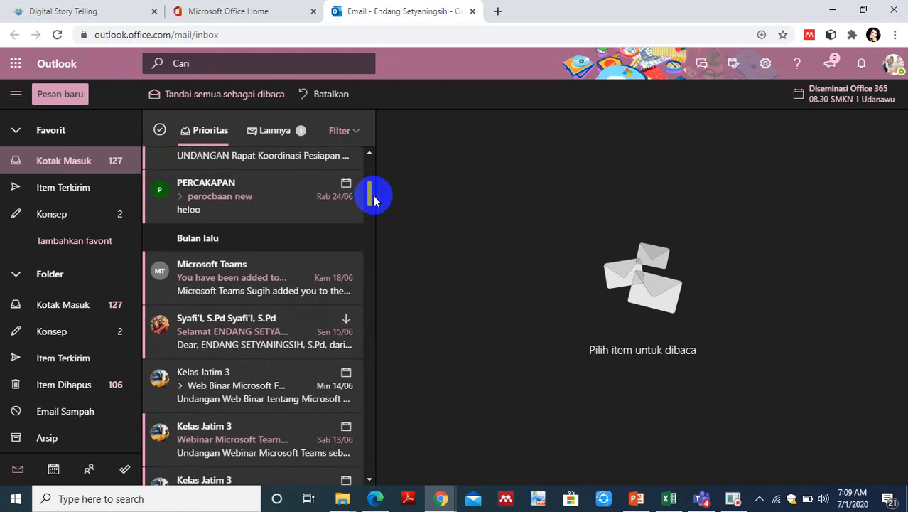
{"action": "left_click", "coordinate": [252, 331]}
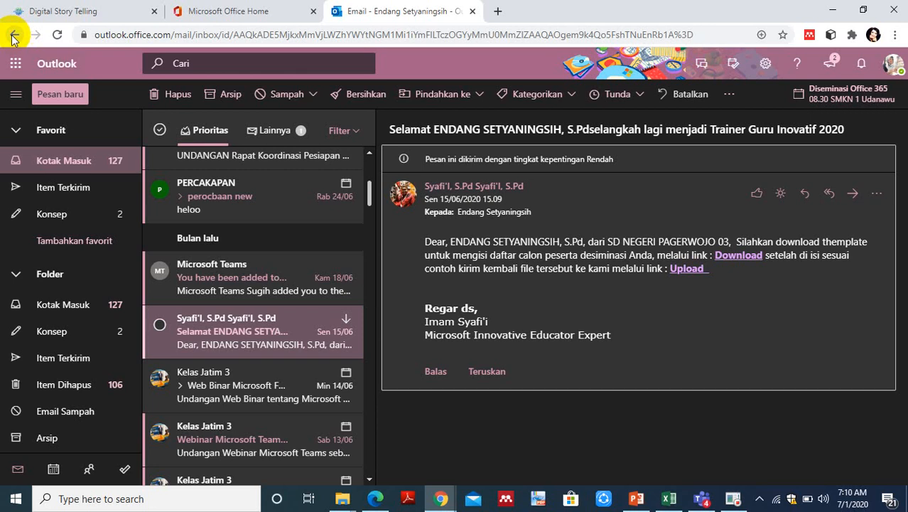
Open the Class Notebook start page and the OneNote notebook list from the Office home page
{"action": "left_click", "coordinate": [215, 14]}
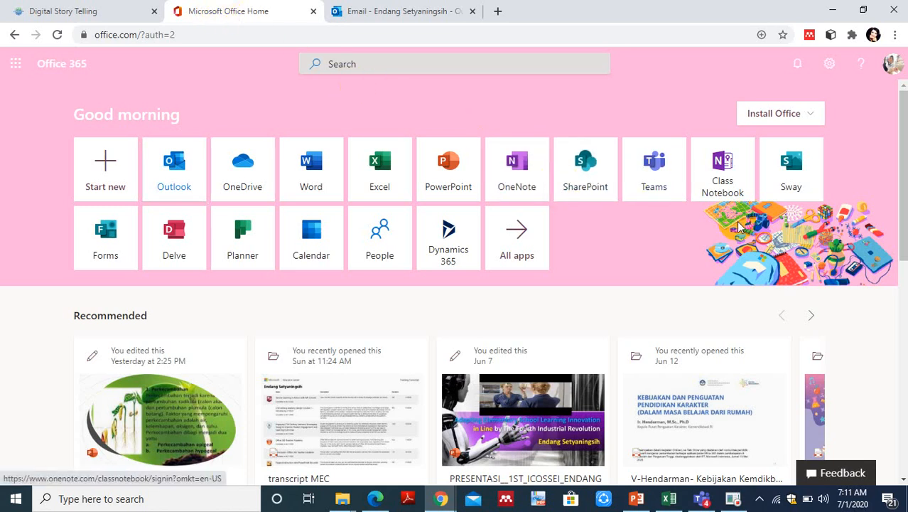
{"action": "left_click", "coordinate": [726, 179]}
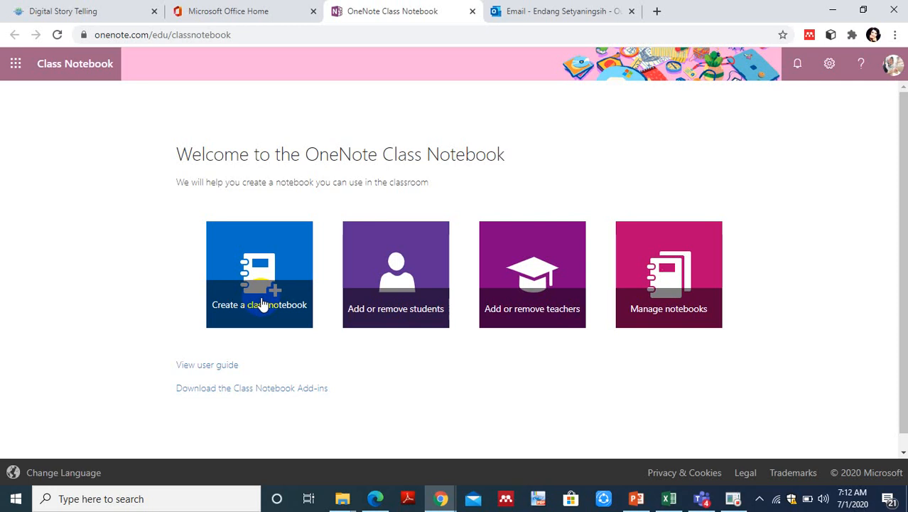
{"action": "left_click", "coordinate": [234, 12]}
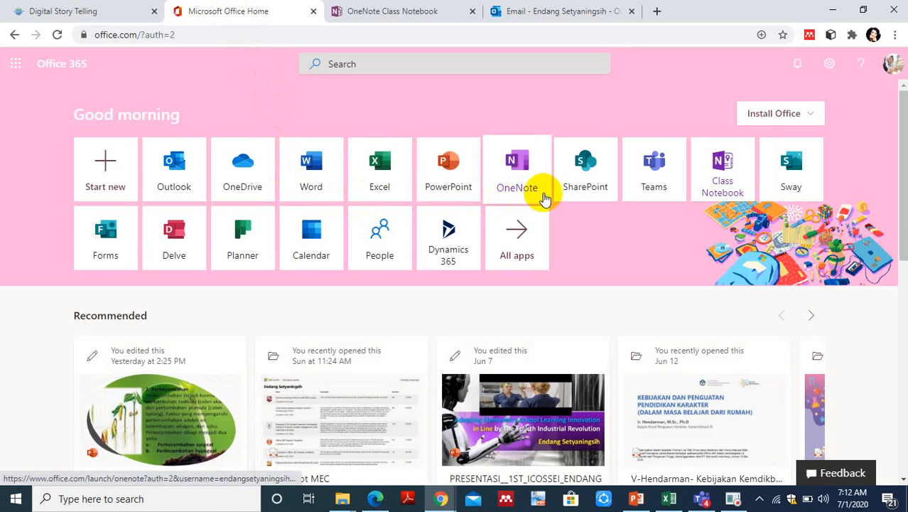
{"action": "left_click", "coordinate": [531, 192]}
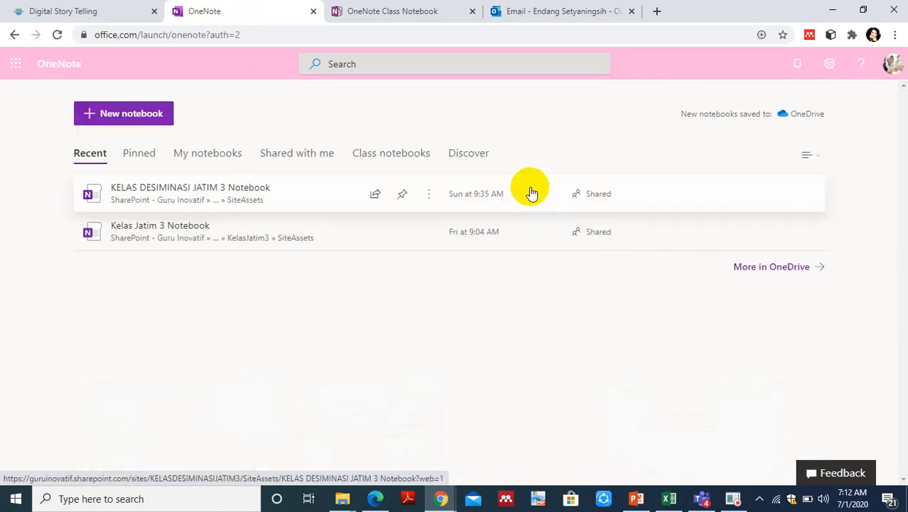
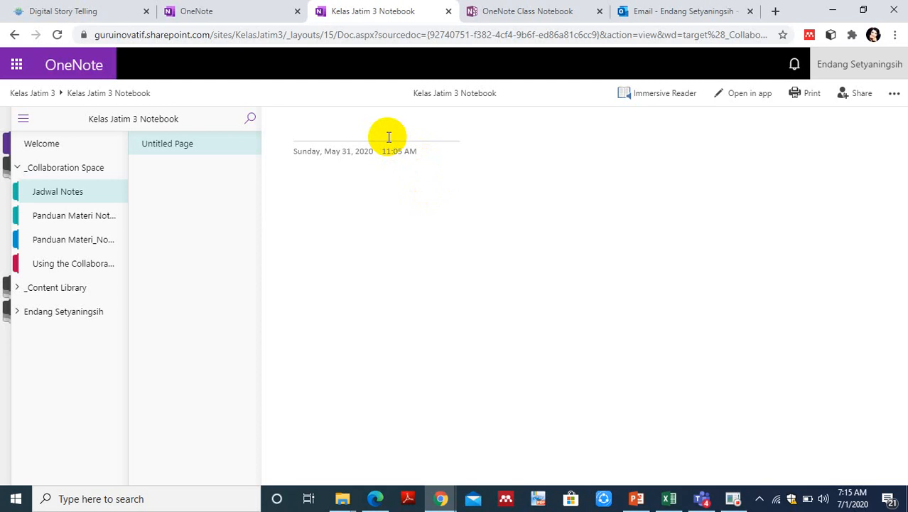
Look through the Collaboration Space sections of Kelas Jatim 3 Notebook and the task guide page in the Content Library
{"action": "left_click", "coordinate": [105, 219]}
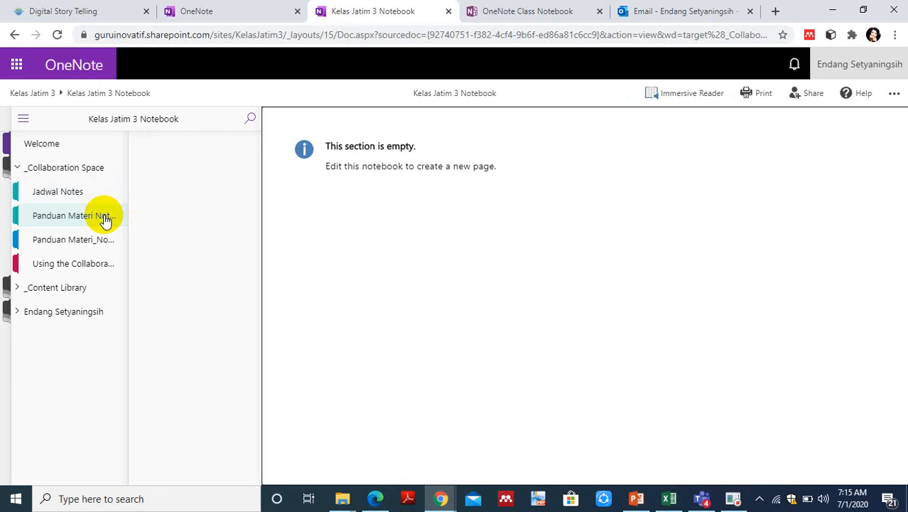
{"action": "left_click", "coordinate": [81, 265]}
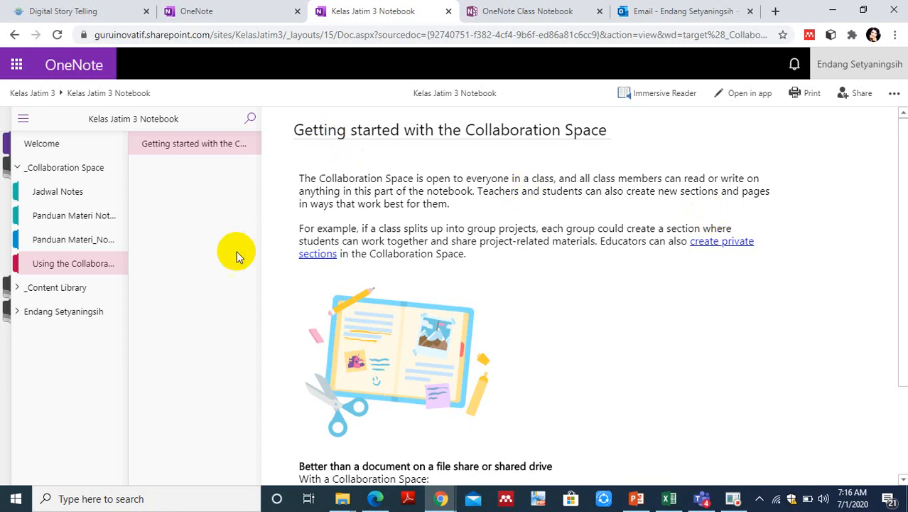
{"action": "left_click", "coordinate": [86, 290]}
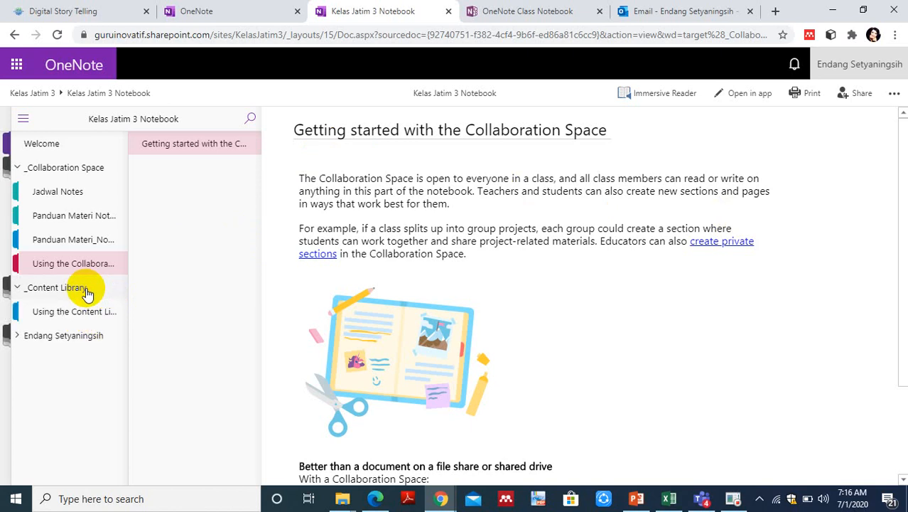
{"action": "left_click", "coordinate": [70, 289]}
{"action": "left_click", "coordinate": [68, 290]}
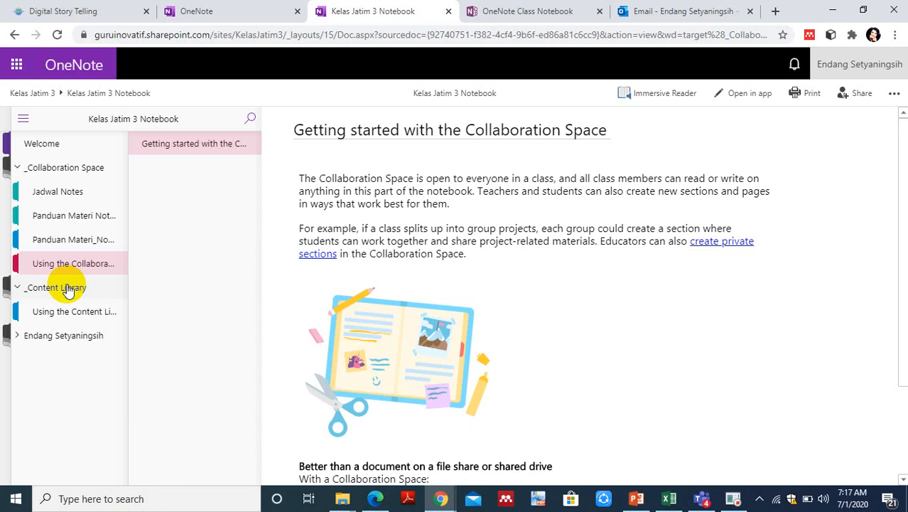
{"action": "left_click", "coordinate": [57, 312]}
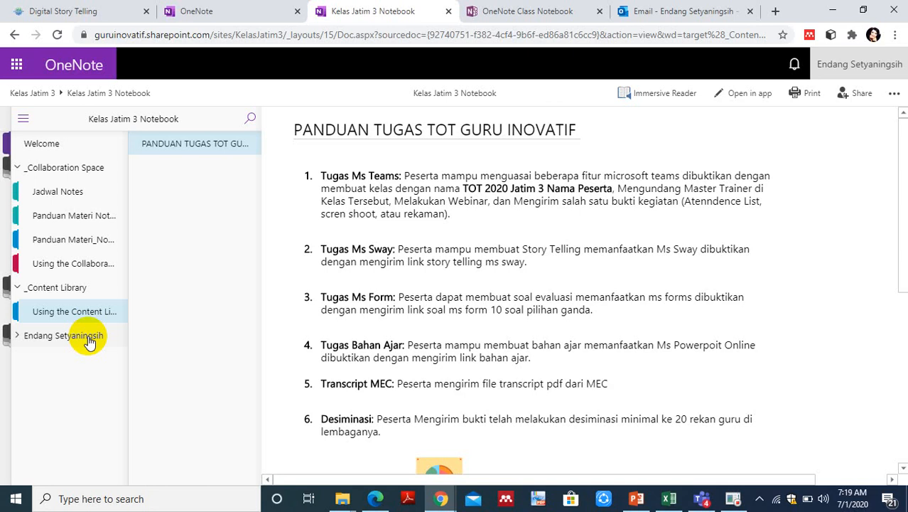
Expand the participant's personal section group and view the Tugas sway page in the Tugas Ms Sway section
{"action": "left_click", "coordinate": [88, 336]}
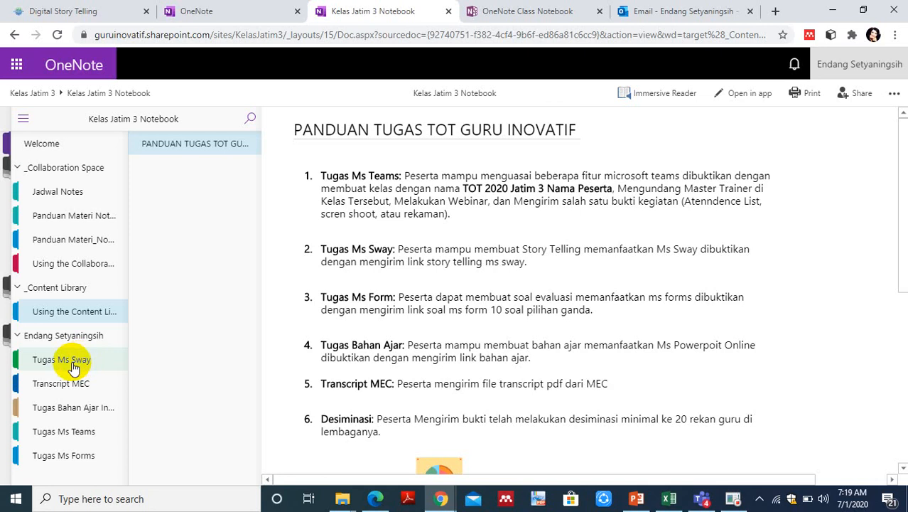
{"action": "left_click", "coordinate": [73, 364]}
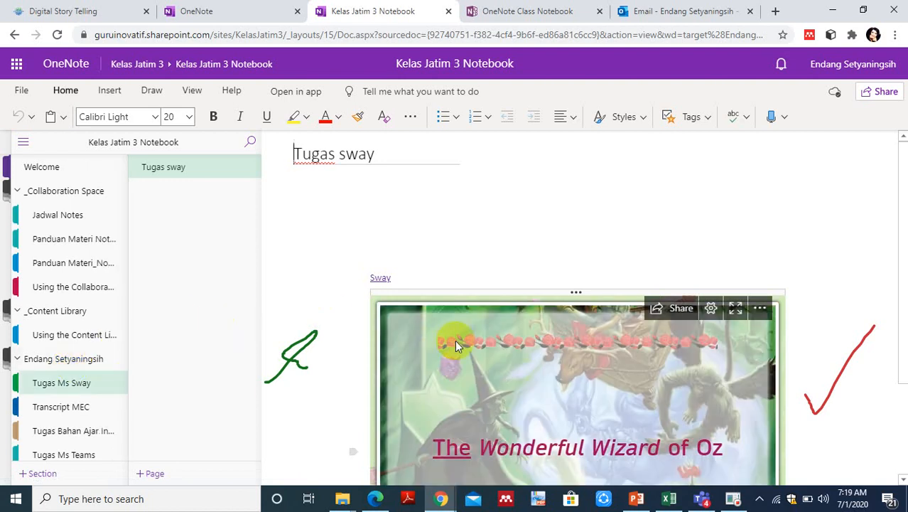
{"action": "left_click_drag", "start_coordinate": [903, 251], "coordinate": [907, 298]}
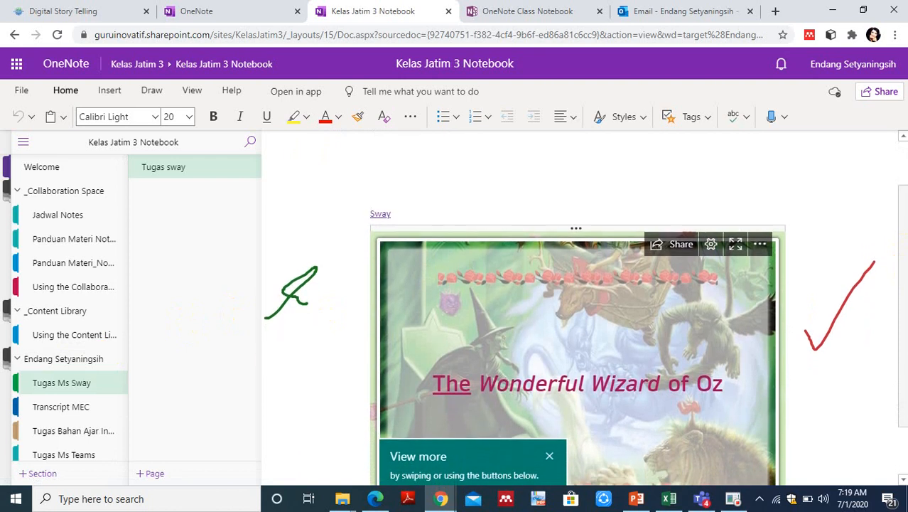
{"action": "scroll", "coordinate": [659, 290], "scroll_direction": "up", "scroll_amount": 1}
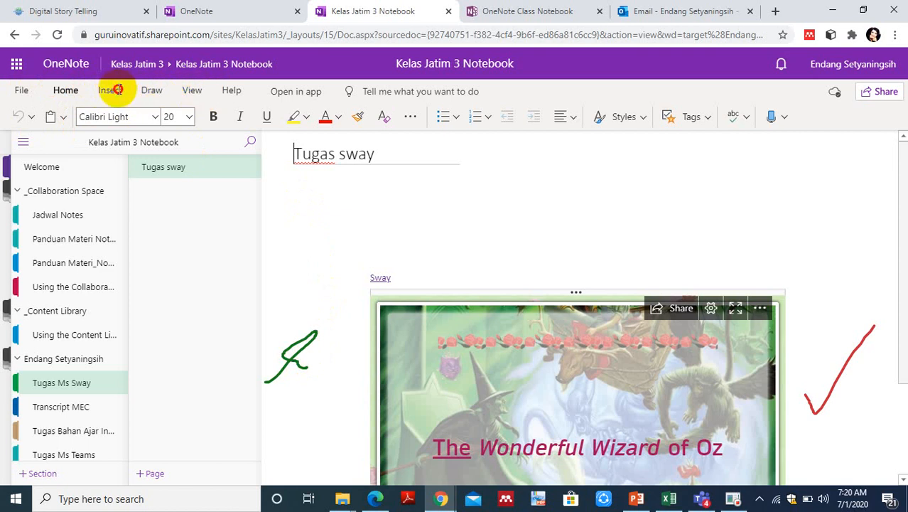
Add a text box reading "Selamat" beneath the Tugas sway page title
{"action": "left_click", "coordinate": [323, 208]}
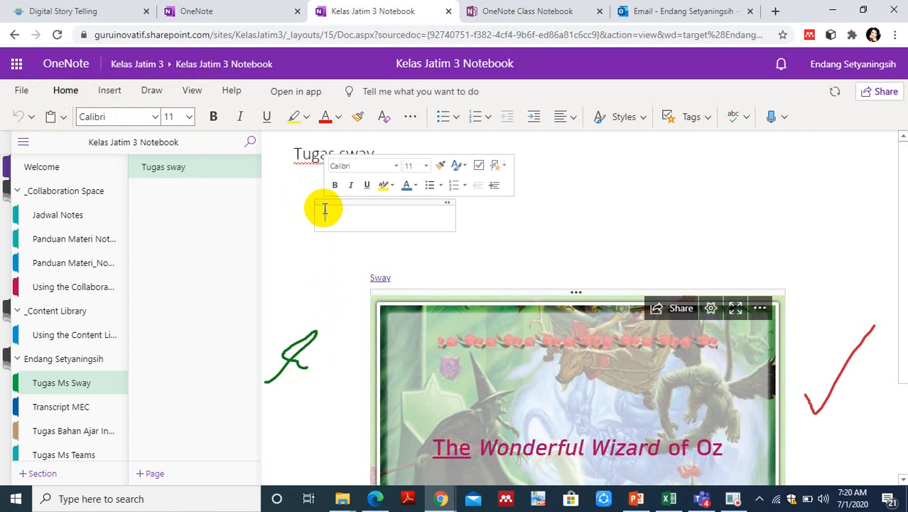
{"action": "type", "text": "hhhhhhhhh"}
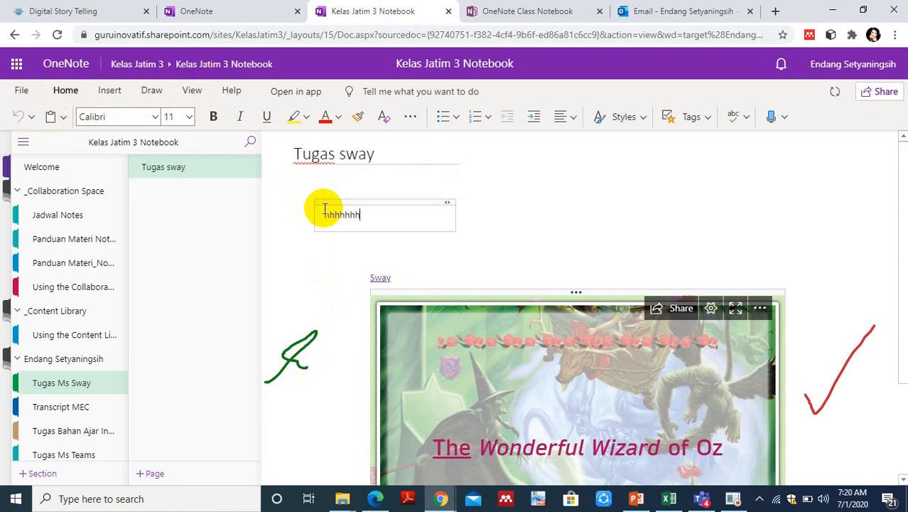
{"action": "key", "text": "BackSpace"}
{"action": "key", "text": "BackSpace"}
{"action": "key", "text": "BackSpace"}
{"action": "key", "text": "BackSpace"}
{"action": "key", "text": "BackSpace"}
{"action": "key", "text": "BackSpace"}
{"action": "key", "text": "BackSpace"}
{"action": "key", "text": "BackSpace"}
{"action": "key", "text": "BackSpace"}
{"action": "type", "text": "selamat"}
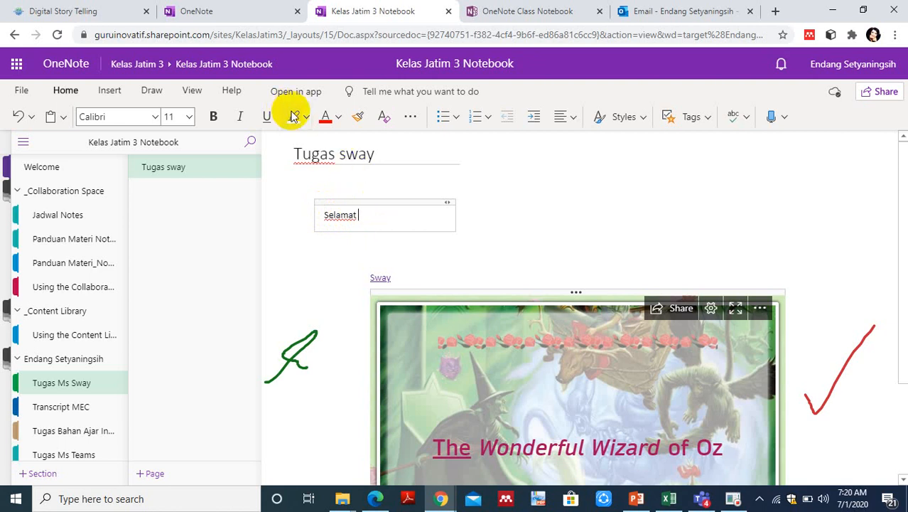
{"action": "left_click_drag", "start_coordinate": [556, 192], "coordinate": [639, 231]}
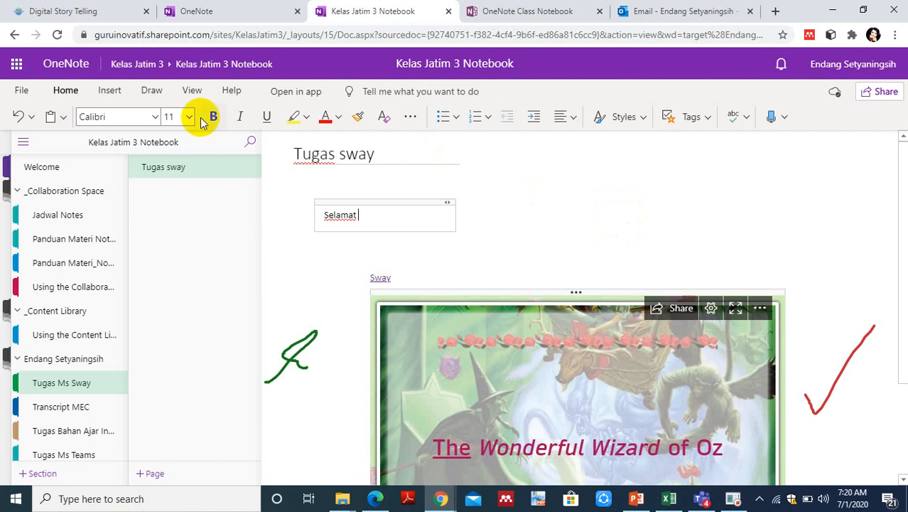
Display the options for inserting content into the Tugas sway page
{"action": "left_click", "coordinate": [109, 91]}
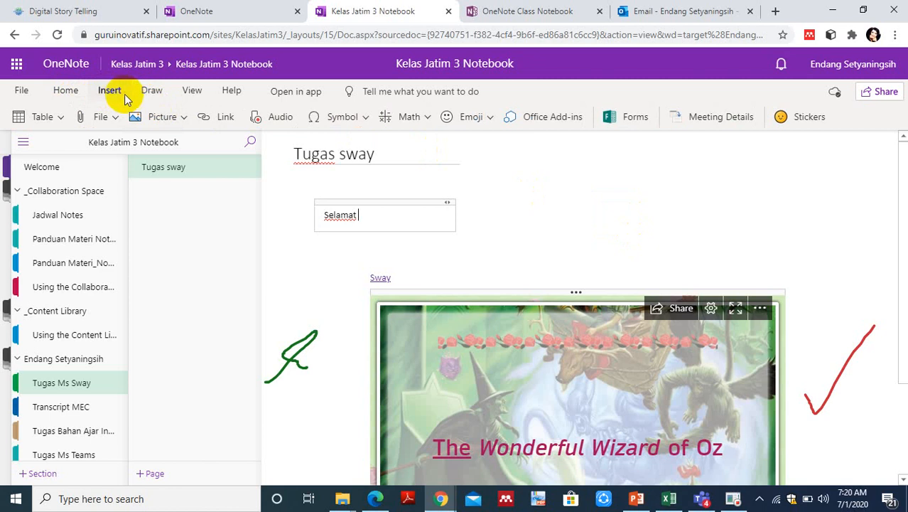
{"action": "left_click", "coordinate": [150, 120]}
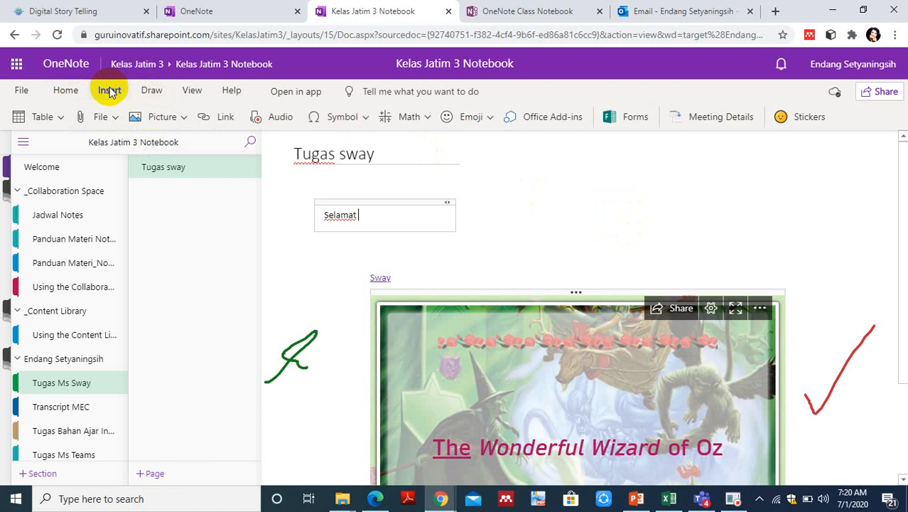
Insert a smiley face symbol after "Selamat" in the text box on the Tugas sway page
{"action": "left_click", "coordinate": [344, 118]}
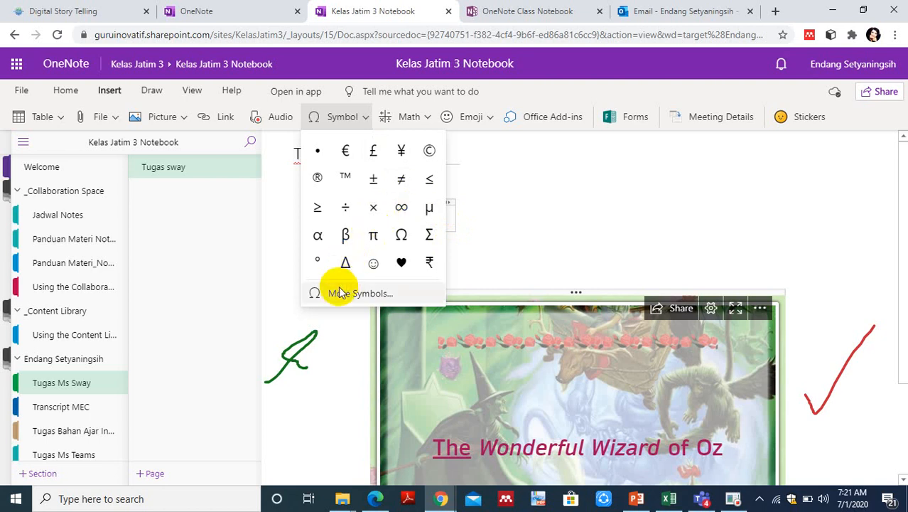
{"action": "left_click", "coordinate": [373, 263]}
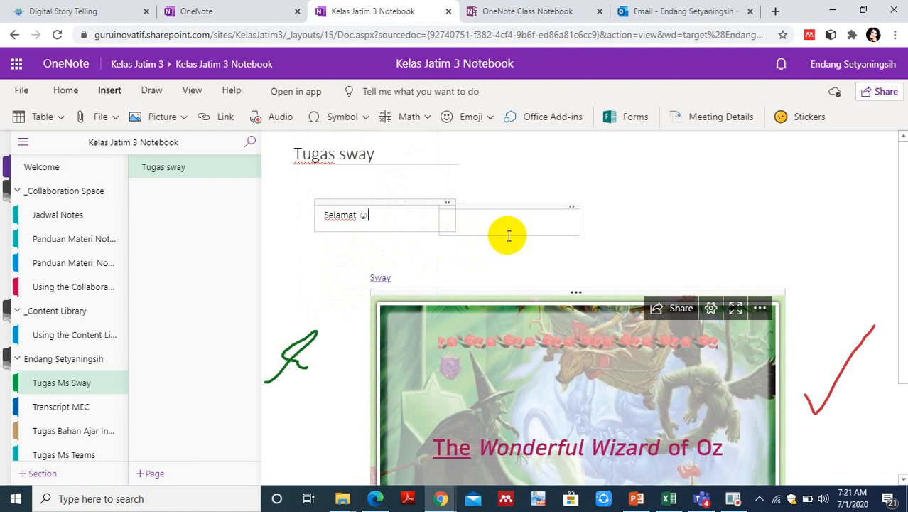
{"action": "left_click", "coordinate": [623, 229]}
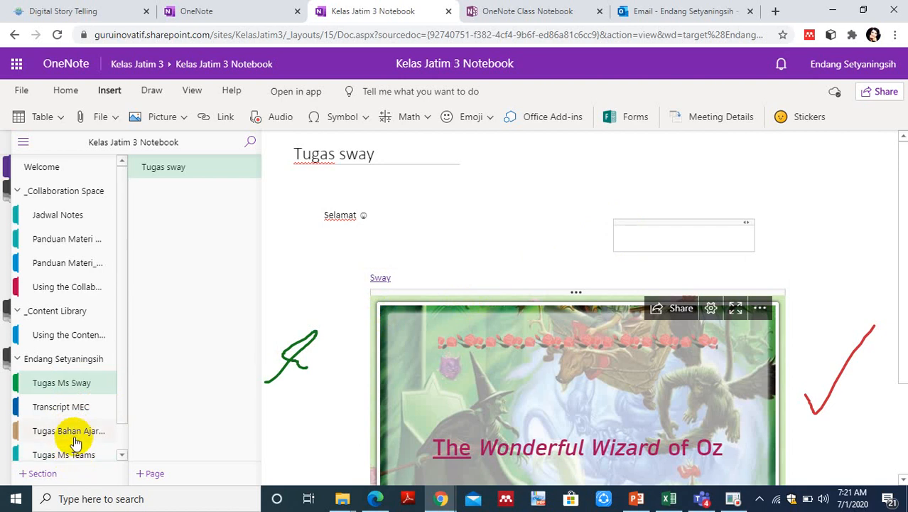
View the Transkrip MEC page and the TUGAS POWER POINT page in the participant's personal sections
{"action": "left_click", "coordinate": [71, 411]}
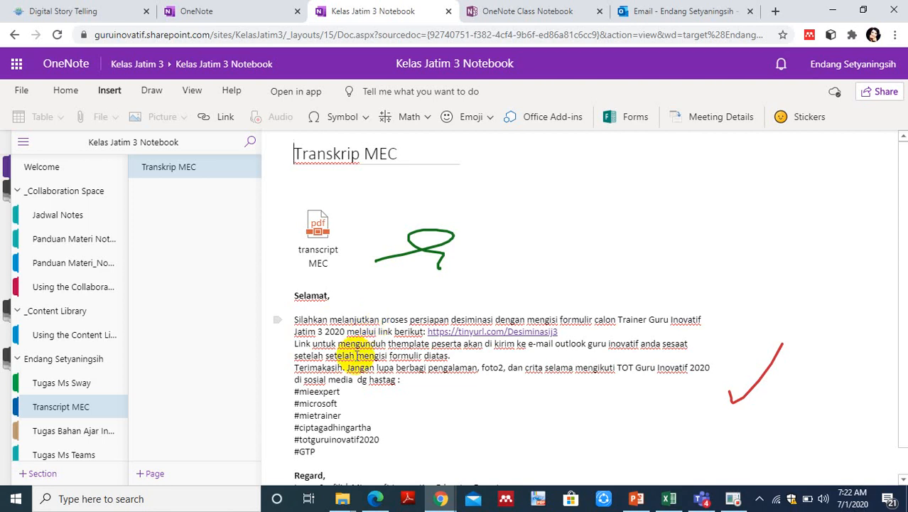
{"action": "left_click", "coordinate": [88, 432]}
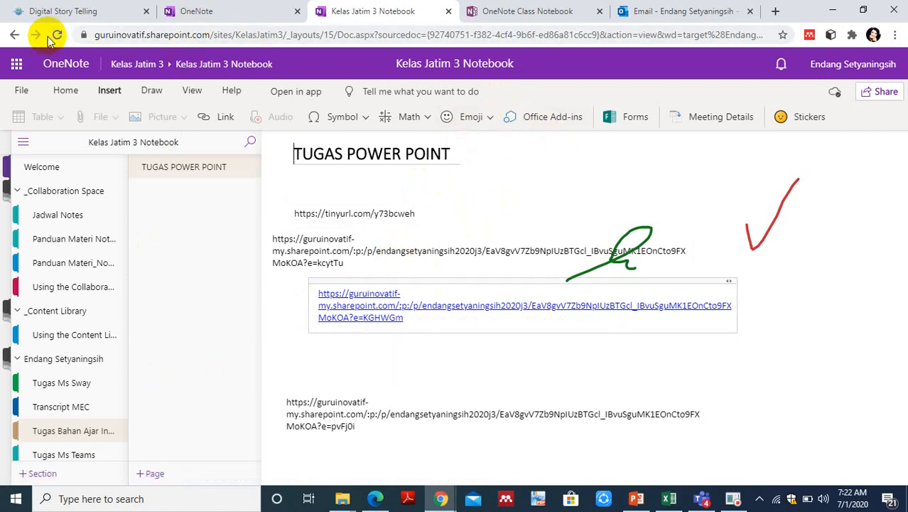
Go back through the previously viewed notebook pages to the Welcome page of Kelas Jatim 3 Notebook
{"action": "left_click", "coordinate": [17, 35]}
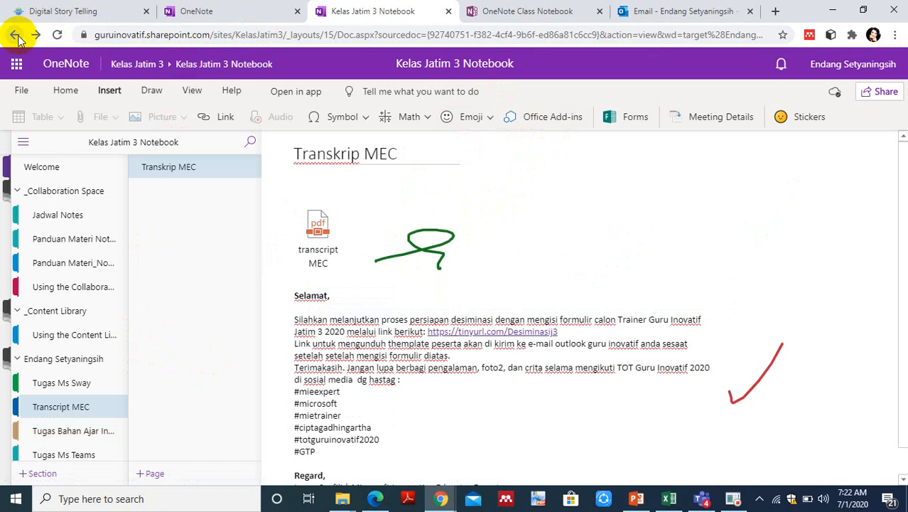
{"action": "left_click", "coordinate": [15, 36]}
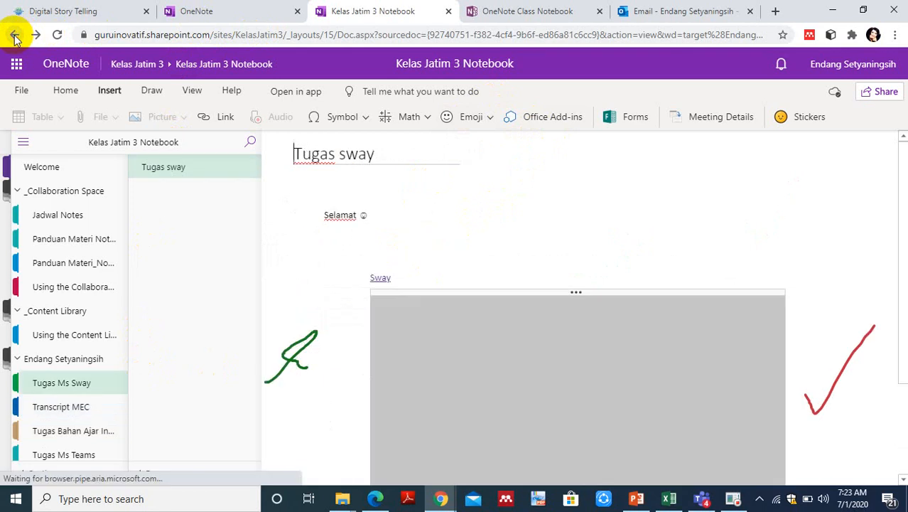
{"action": "left_click", "coordinate": [15, 37]}
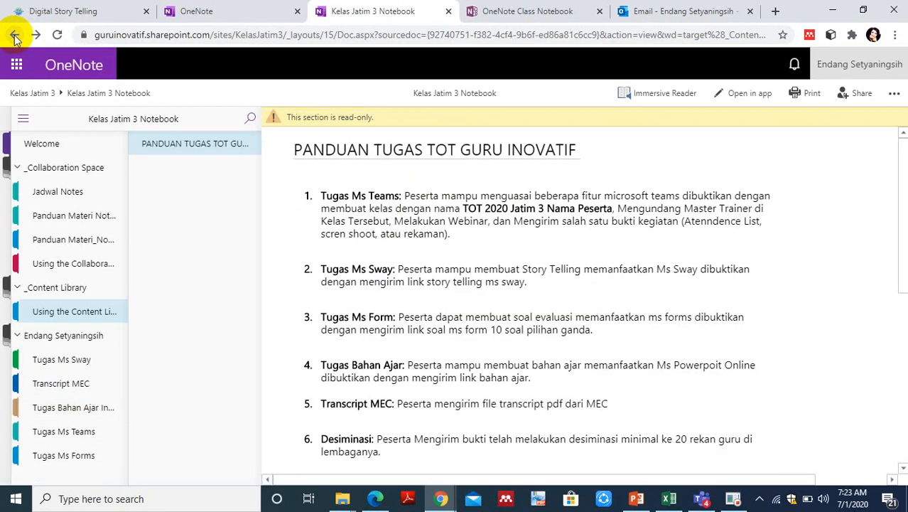
{"action": "left_click", "coordinate": [15, 36]}
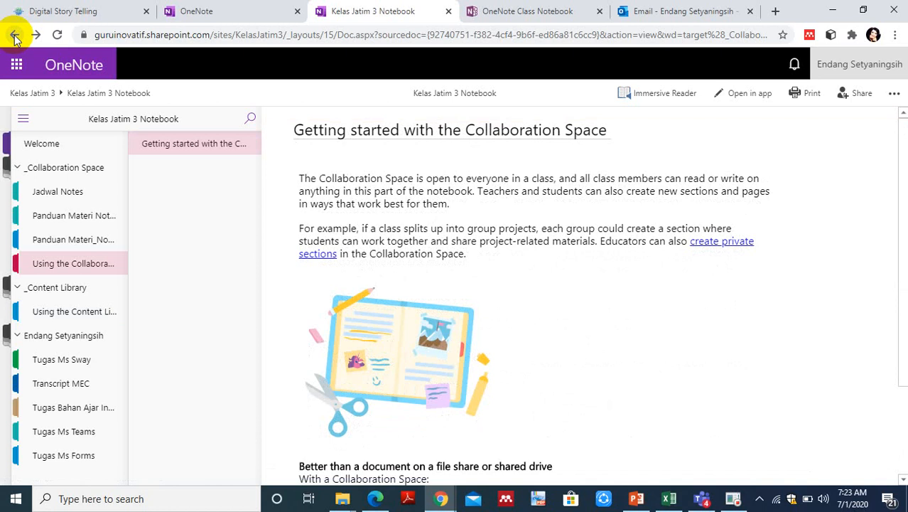
{"action": "left_click", "coordinate": [15, 36]}
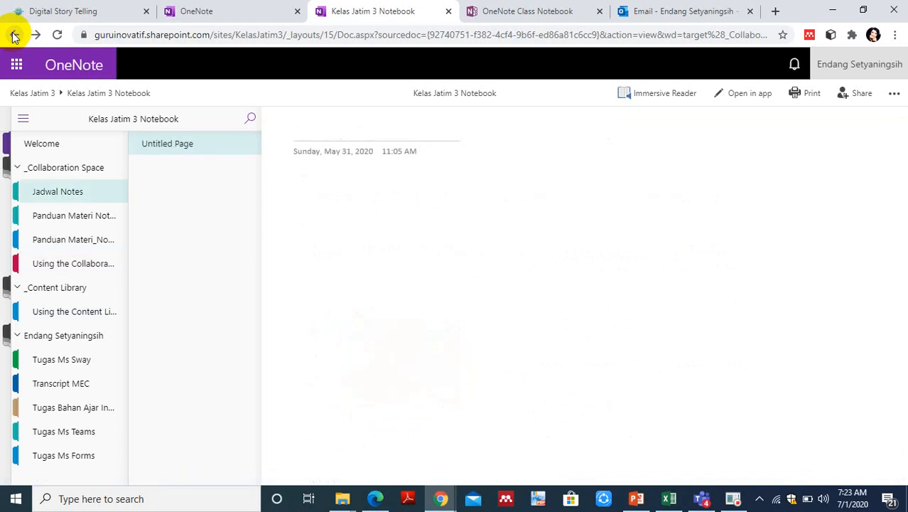
{"action": "left_click", "coordinate": [15, 36]}
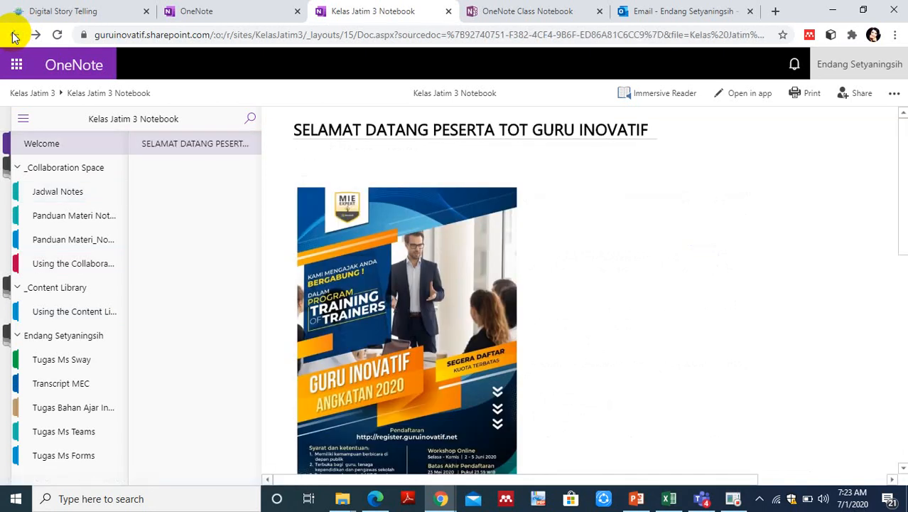
Return from the OneNote notebook list to the Office 365 home page and open Forms
{"action": "left_click", "coordinate": [218, 11]}
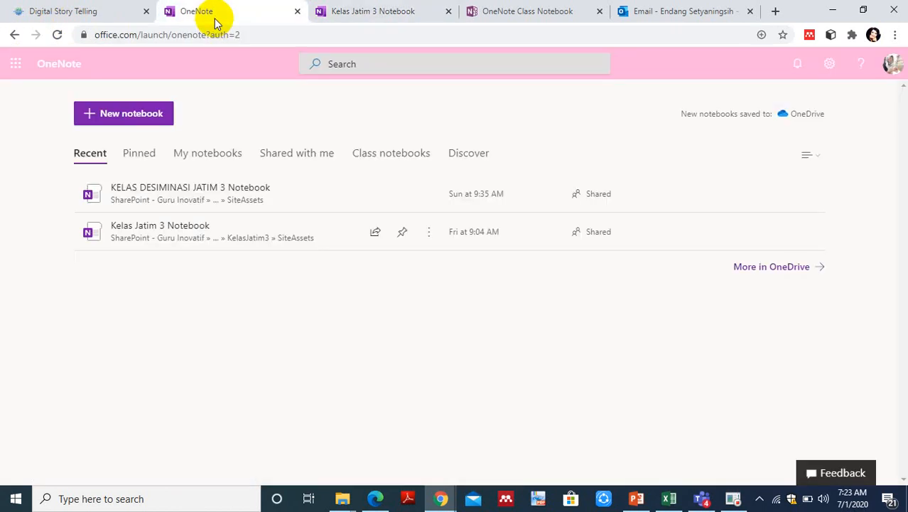
{"action": "left_click", "coordinate": [14, 35]}
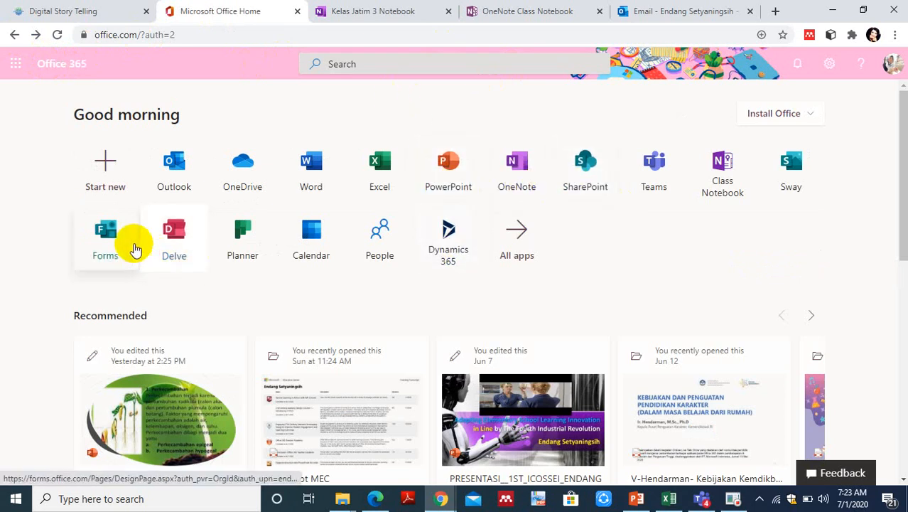
{"action": "left_click", "coordinate": [119, 248]}
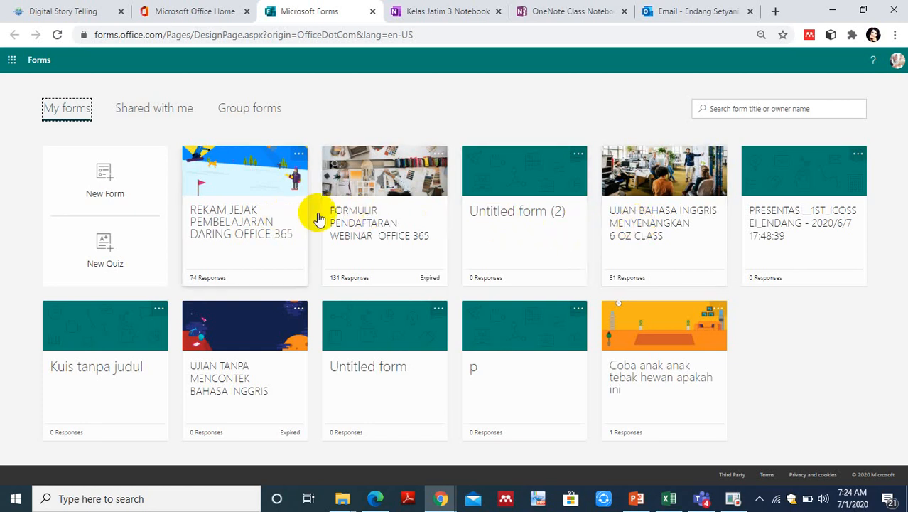
Open the UJIAN BAHASA INGGRIS MENYENANGKAN 6 OZ CLASS quiz and look over its title, instructions and first questions
{"action": "left_click", "coordinate": [661, 226]}
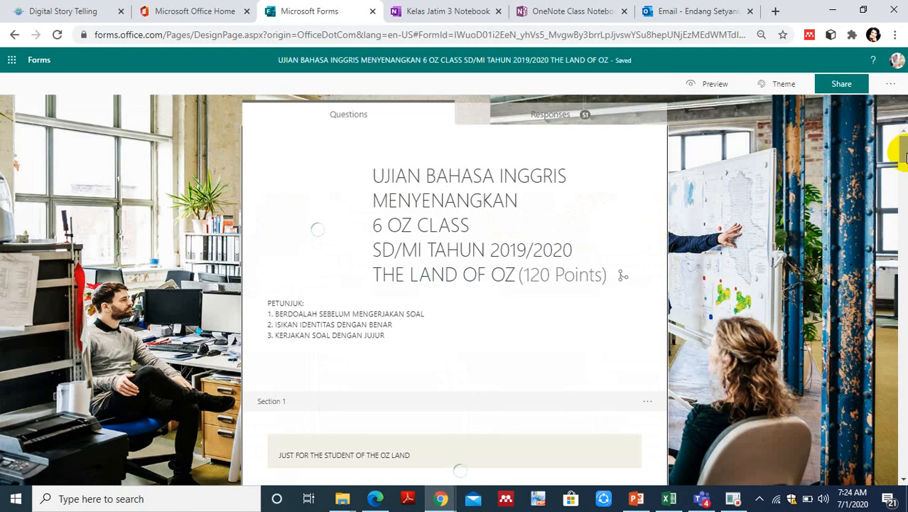
{"action": "left_click_drag", "start_coordinate": [904, 152], "coordinate": [903, 155]}
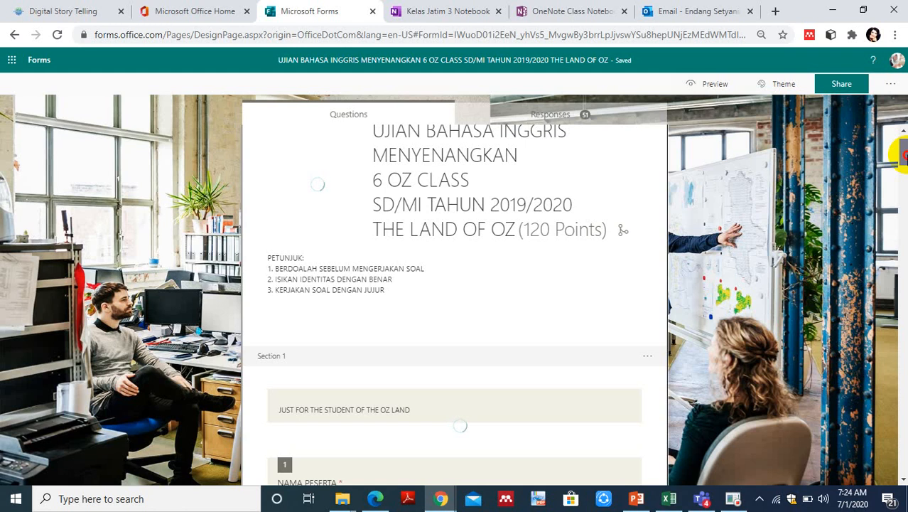
{"action": "scroll", "coordinate": [901, 153], "scroll_direction": "up", "scroll_amount": 1}
{"action": "left_click_drag", "start_coordinate": [903, 150], "coordinate": [903, 208]}
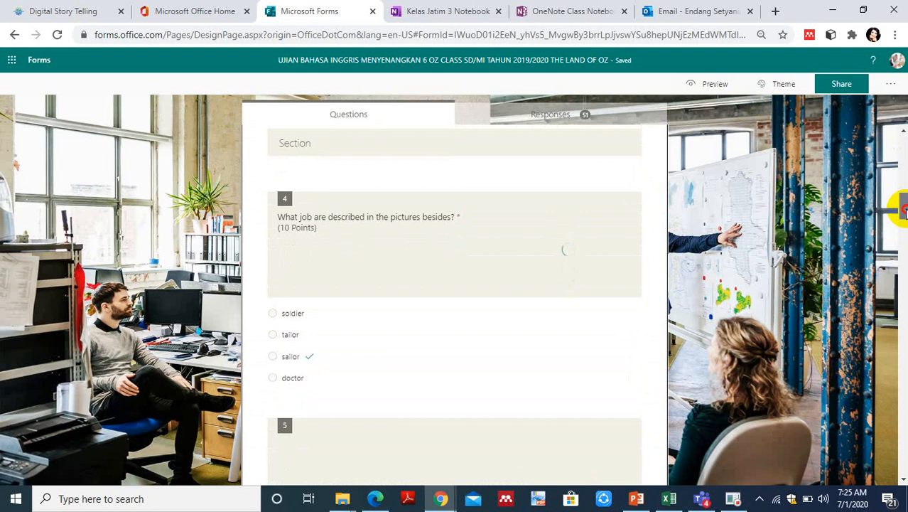
{"action": "left_click_drag", "start_coordinate": [903, 210], "coordinate": [888, 147]}
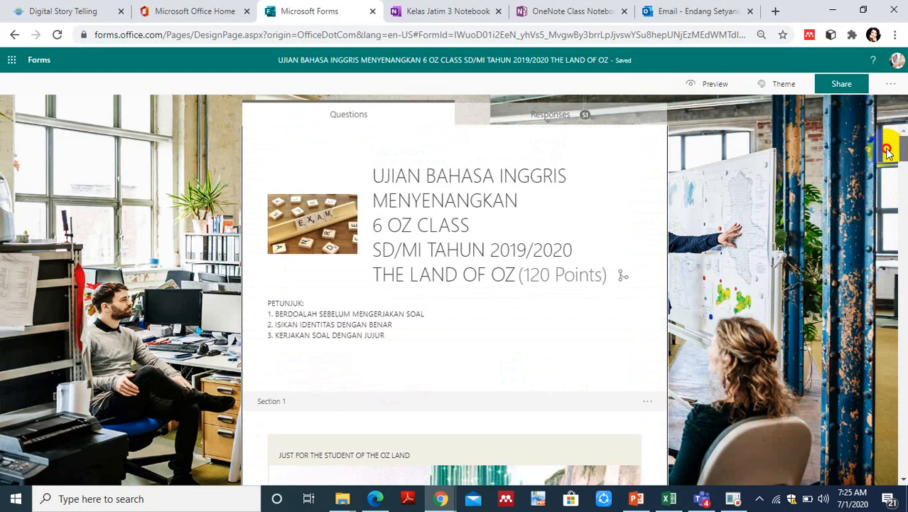
{"action": "scroll", "coordinate": [803, 156], "scroll_direction": "down", "scroll_amount": 1}
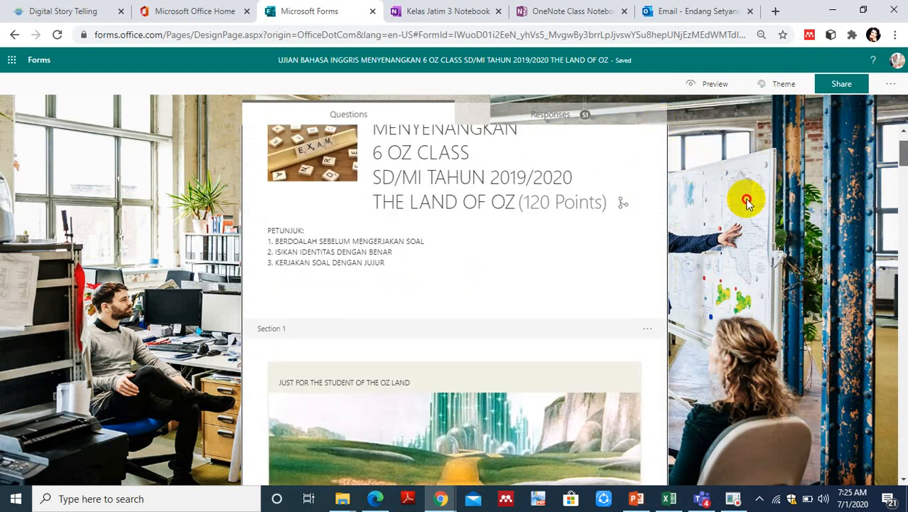
{"action": "left_click_drag", "start_coordinate": [747, 201], "coordinate": [903, 160]}
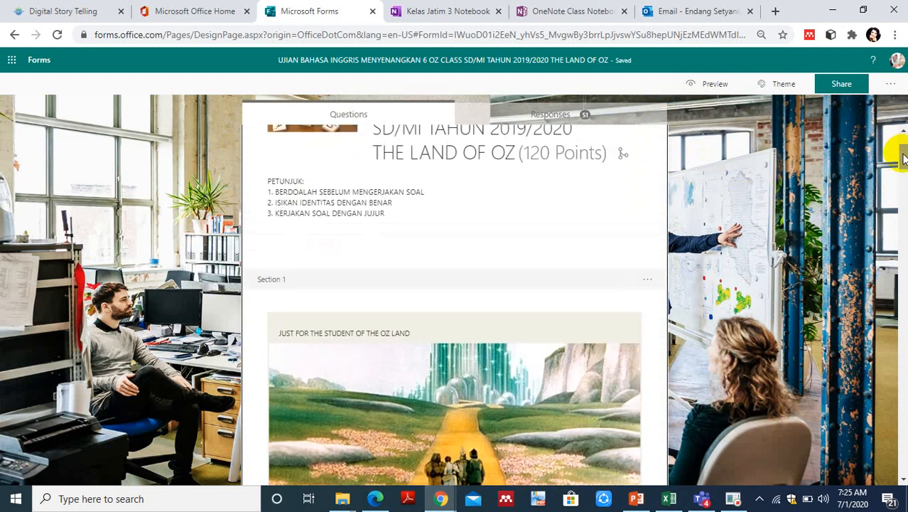
{"action": "left_click_drag", "start_coordinate": [903, 157], "coordinate": [903, 134]}
Display the theme ideas available for the quiz and close them without choosing another theme
{"action": "left_click", "coordinate": [320, 246]}
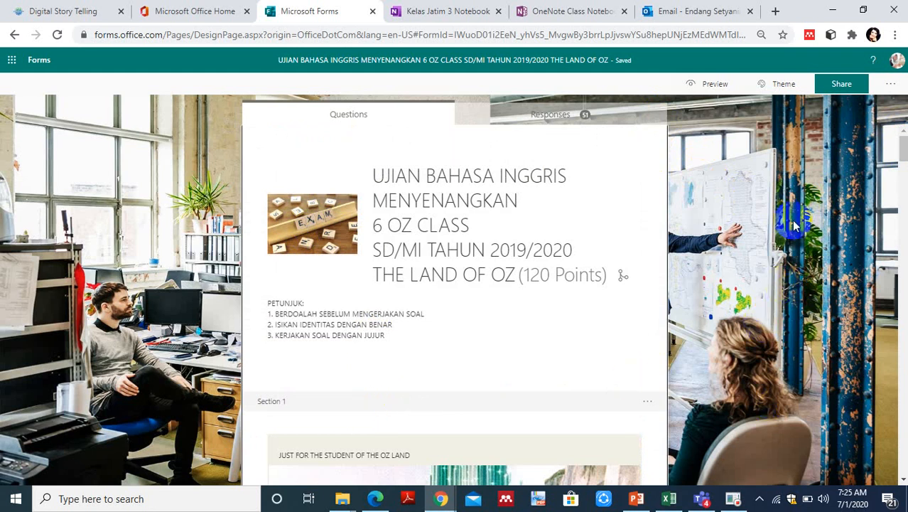
{"action": "left_click", "coordinate": [781, 86]}
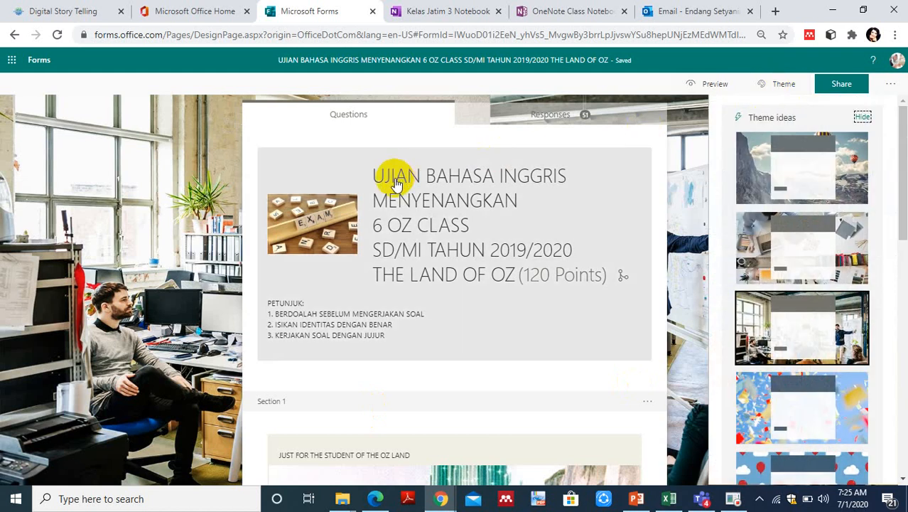
{"action": "left_click", "coordinate": [199, 240]}
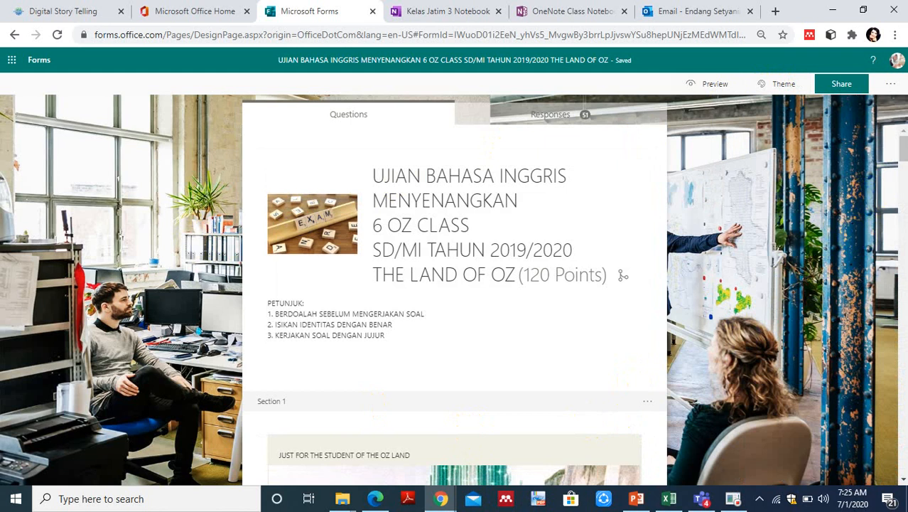
Open question 1, NAMA PESERTA, to view its editing options and review the participant identity questions 1 to 3
{"action": "left_click_drag", "start_coordinate": [903, 151], "coordinate": [904, 174]}
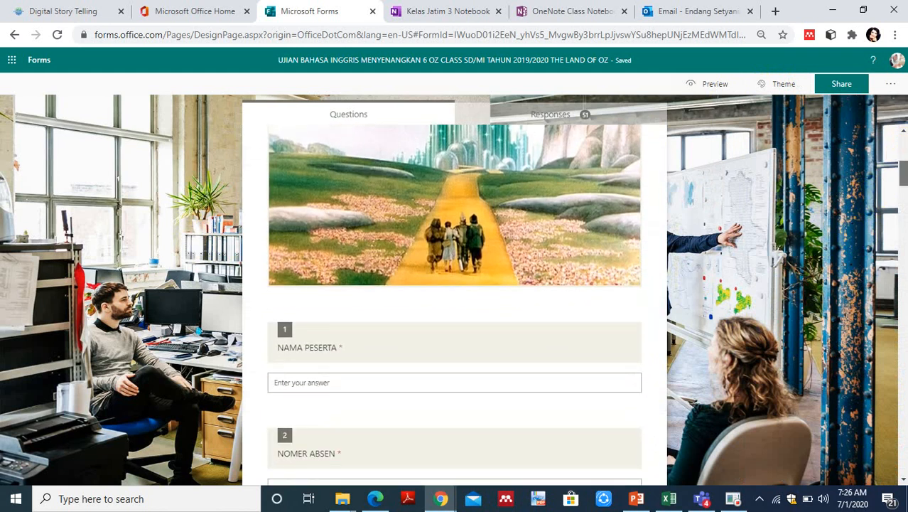
{"action": "left_click", "coordinate": [413, 381]}
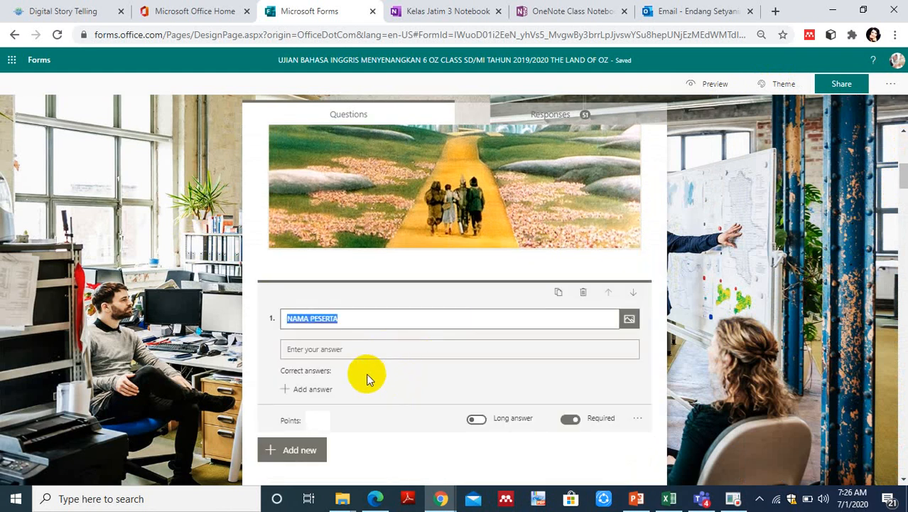
{"action": "left_click", "coordinate": [362, 350]}
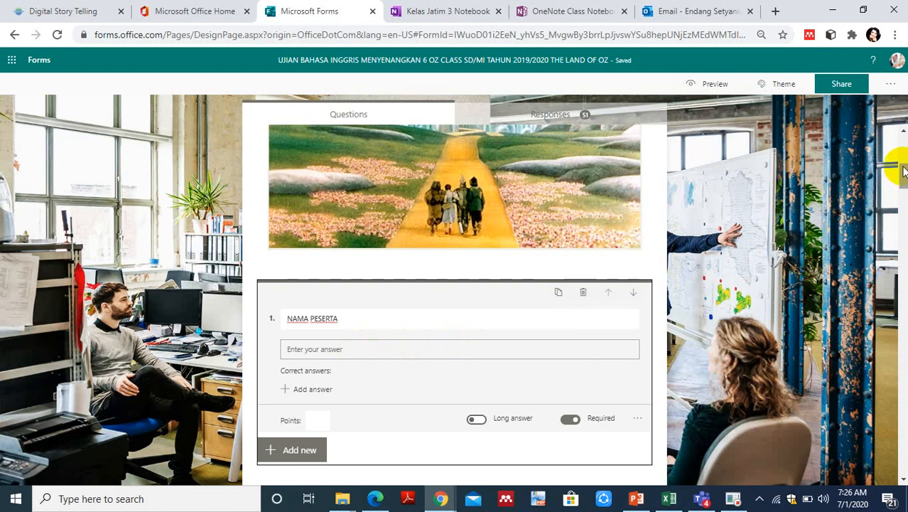
{"action": "scroll", "coordinate": [904, 170], "scroll_direction": "down", "scroll_amount": 3}
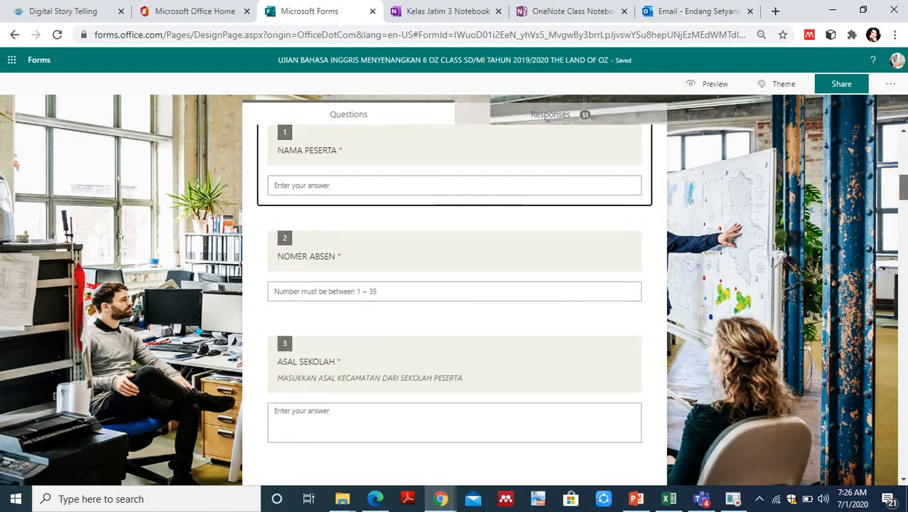
{"action": "scroll", "coordinate": [455, 285], "scroll_direction": "up", "scroll_amount": 3}
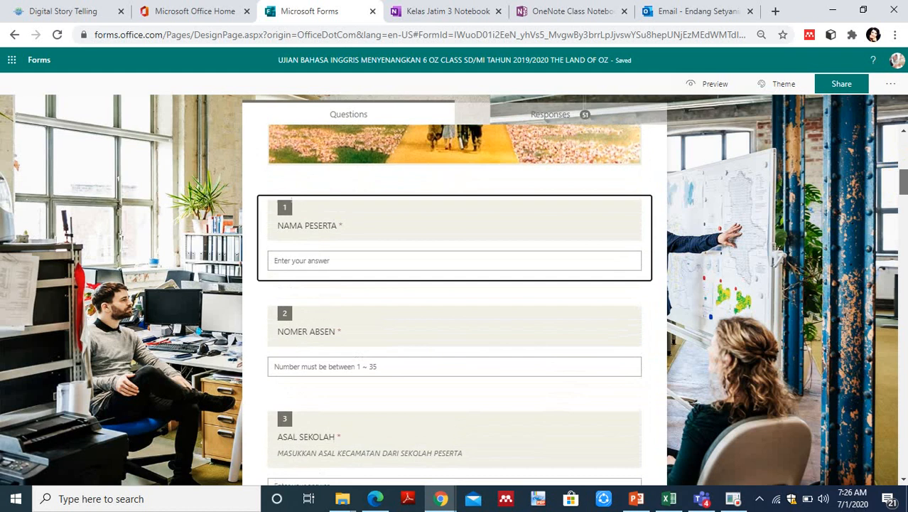
{"action": "scroll", "coordinate": [903, 165], "scroll_direction": "up", "scroll_amount": 1}
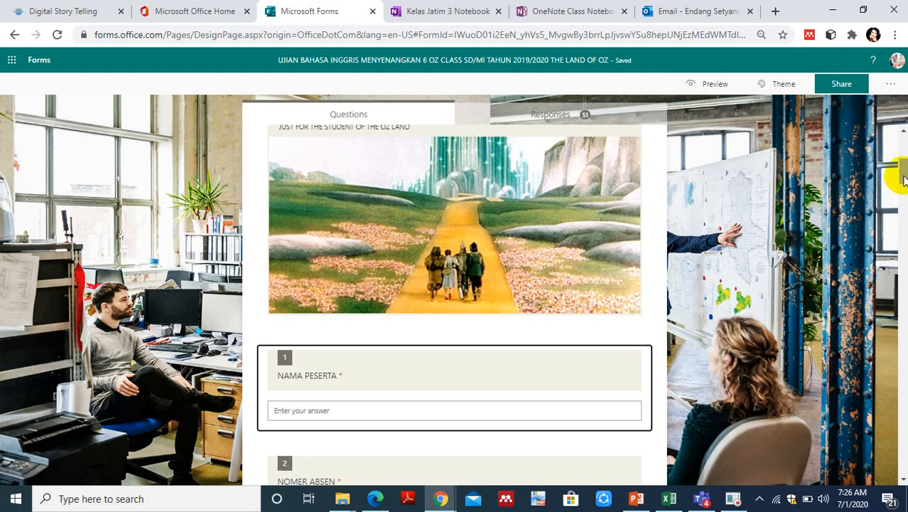
Examine the picture-based multiple-choice questions 4 and 5 of the quiz
{"action": "scroll", "coordinate": [903, 179], "scroll_direction": "down", "scroll_amount": 10}
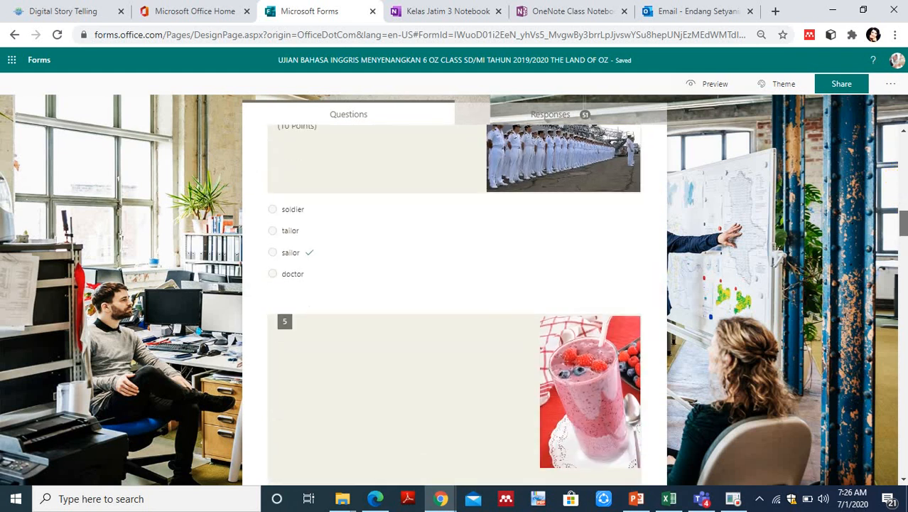
{"action": "scroll", "coordinate": [455, 299], "scroll_direction": "down", "scroll_amount": 3}
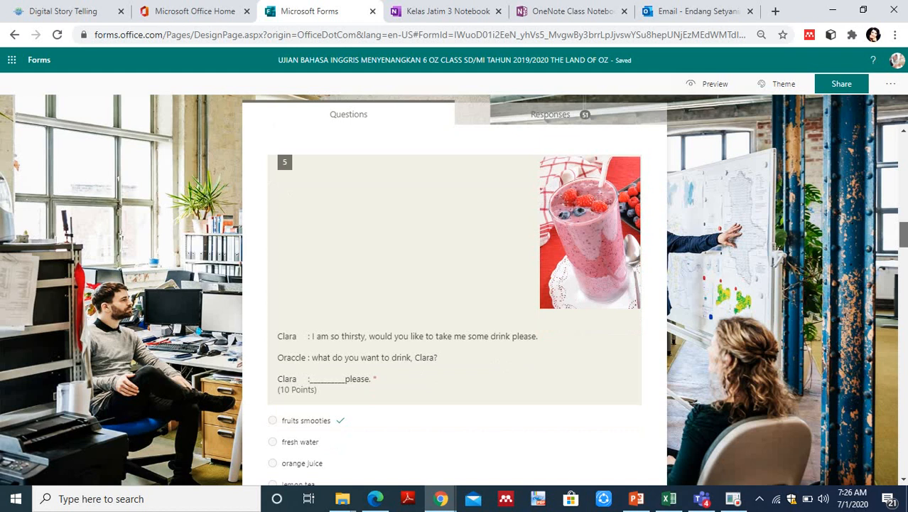
{"action": "scroll", "coordinate": [903, 234], "scroll_direction": "up", "scroll_amount": 3}
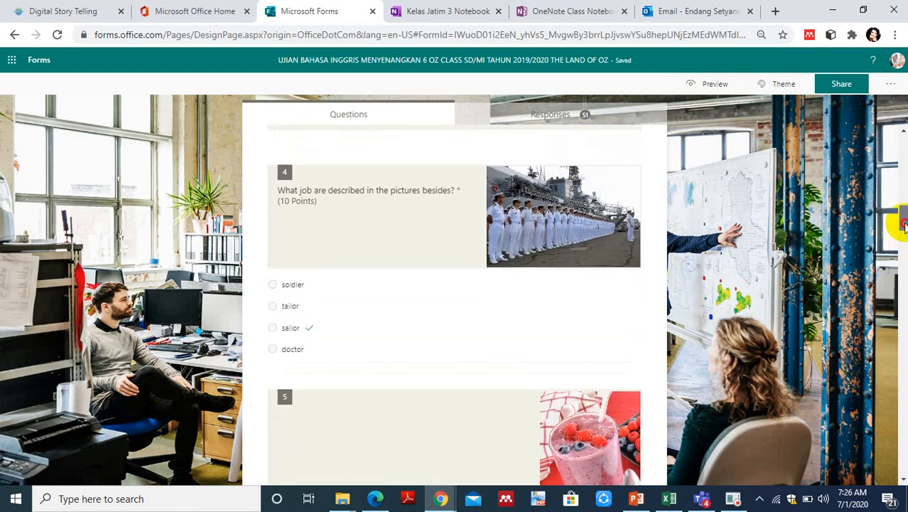
Play a short part of the Grateful Tiger video embedded in question 13 and pause it
{"action": "left_click_drag", "start_coordinate": [903, 224], "coordinate": [902, 401]}
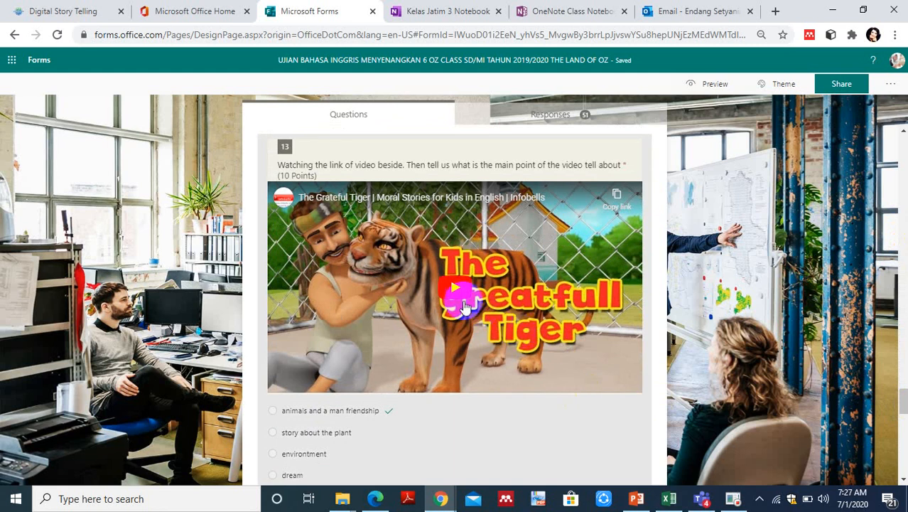
{"action": "left_click", "coordinate": [455, 295]}
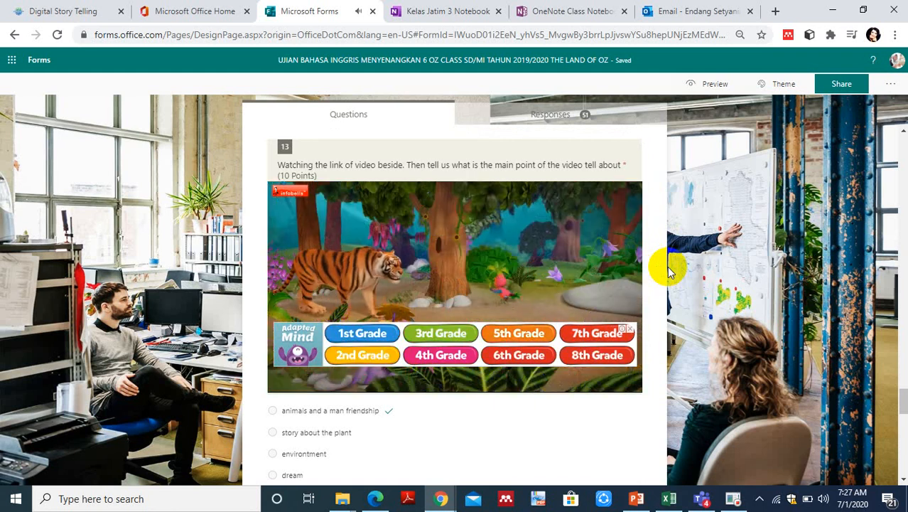
{"action": "left_click", "coordinate": [472, 288]}
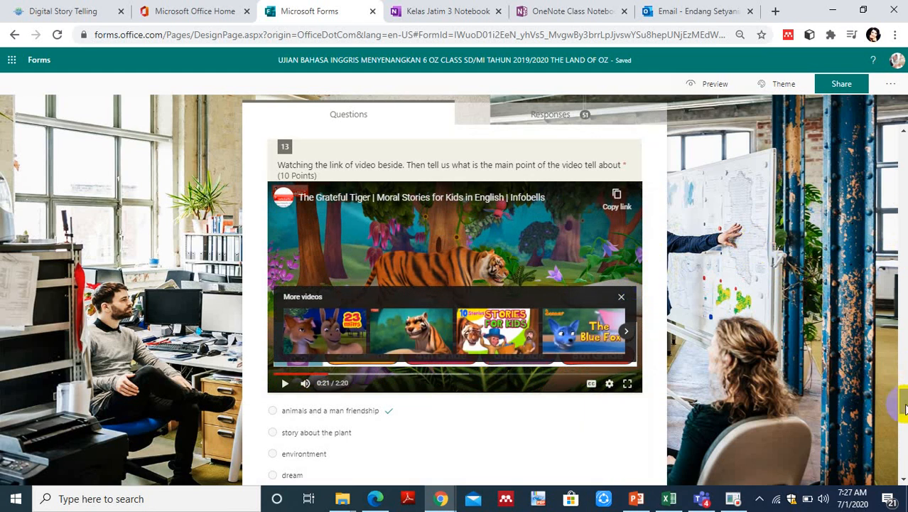
Play the opening of The Old Lion and the Fox video embedded in question 14 and pause it
{"action": "left_click_drag", "start_coordinate": [904, 405], "coordinate": [904, 425]}
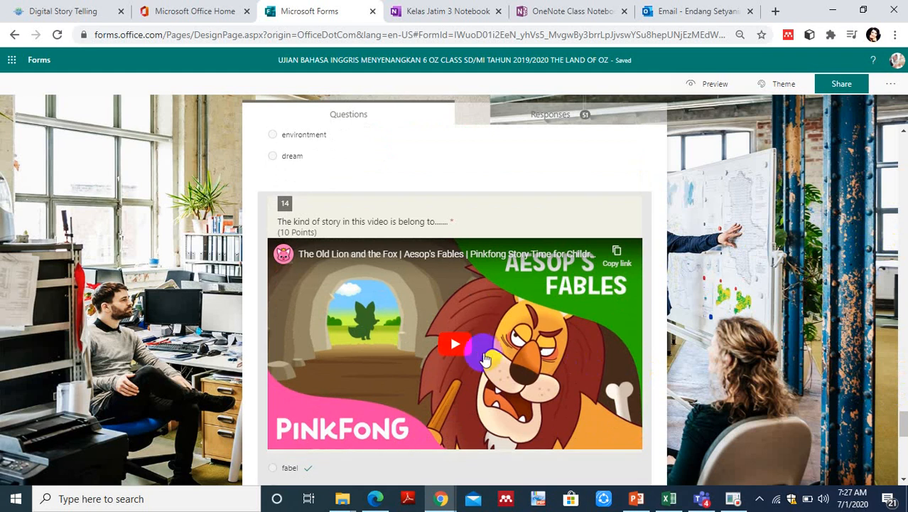
{"action": "left_click", "coordinate": [471, 347]}
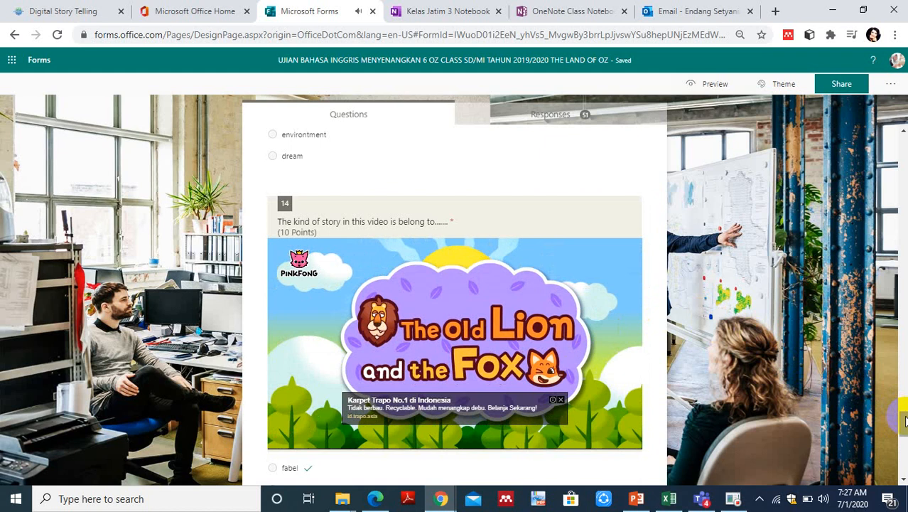
{"action": "scroll", "coordinate": [905, 421], "scroll_direction": "down", "scroll_amount": 1}
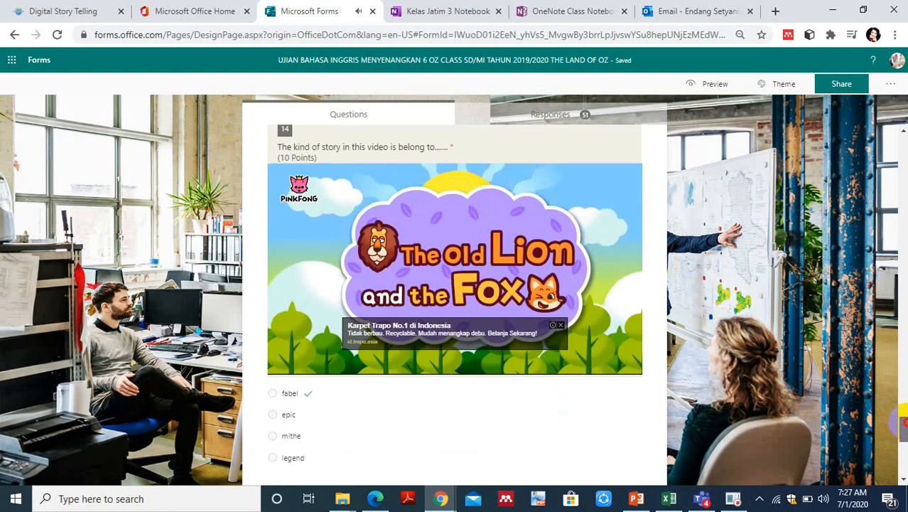
{"action": "scroll", "coordinate": [904, 423], "scroll_direction": "up", "scroll_amount": 1}
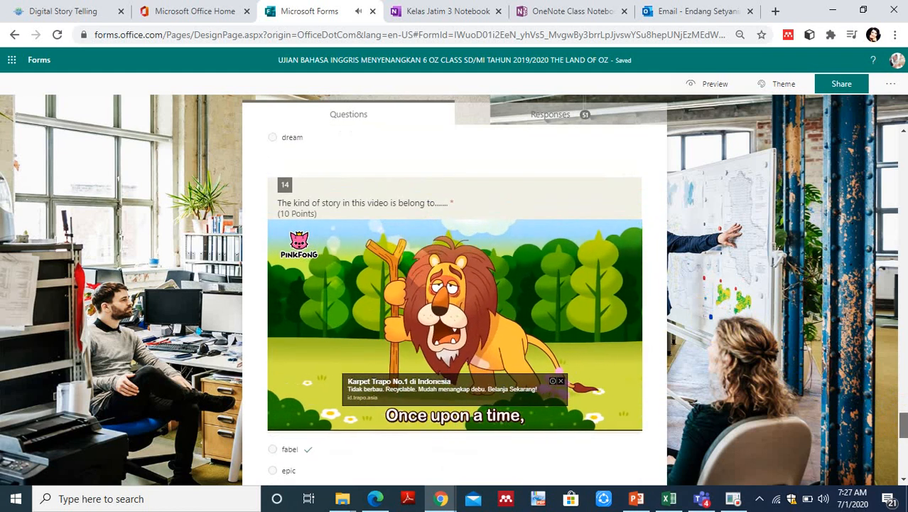
{"action": "scroll", "coordinate": [703, 416], "scroll_direction": "up", "scroll_amount": 1}
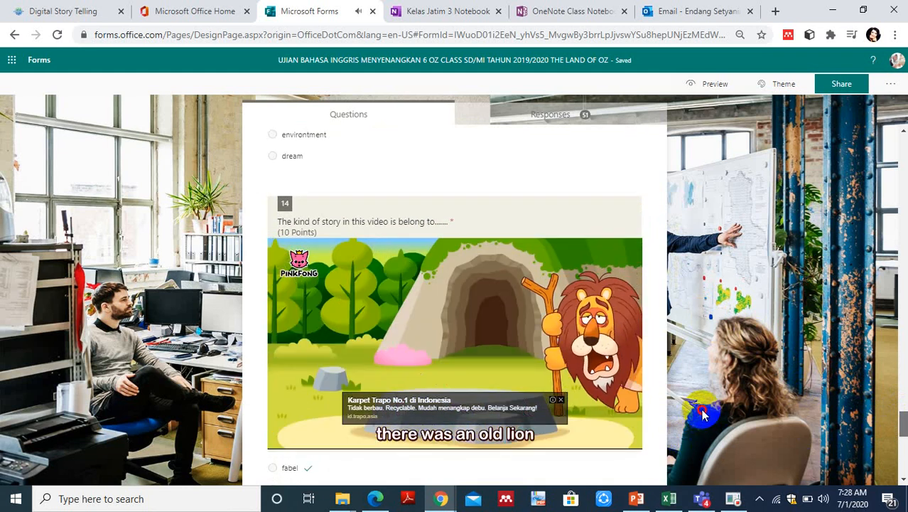
{"action": "mouse_move", "coordinate": [609, 387]}
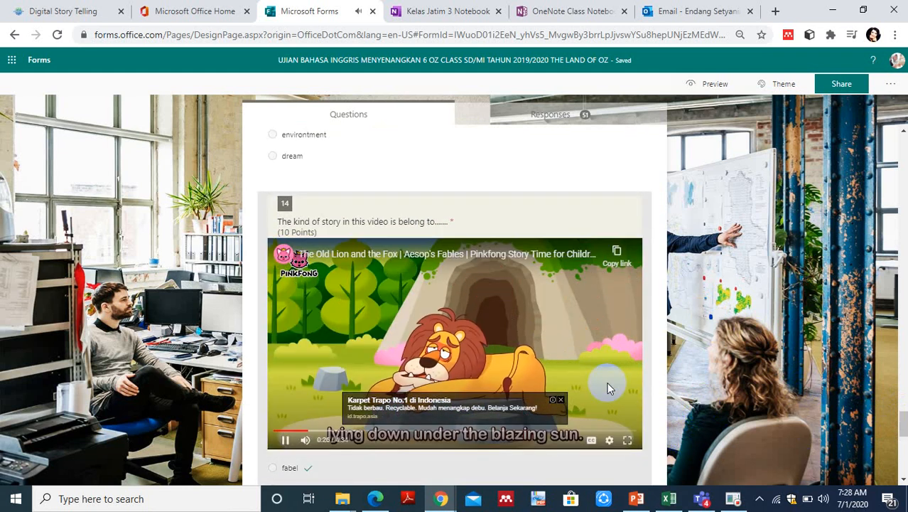
{"action": "left_click", "coordinate": [486, 375]}
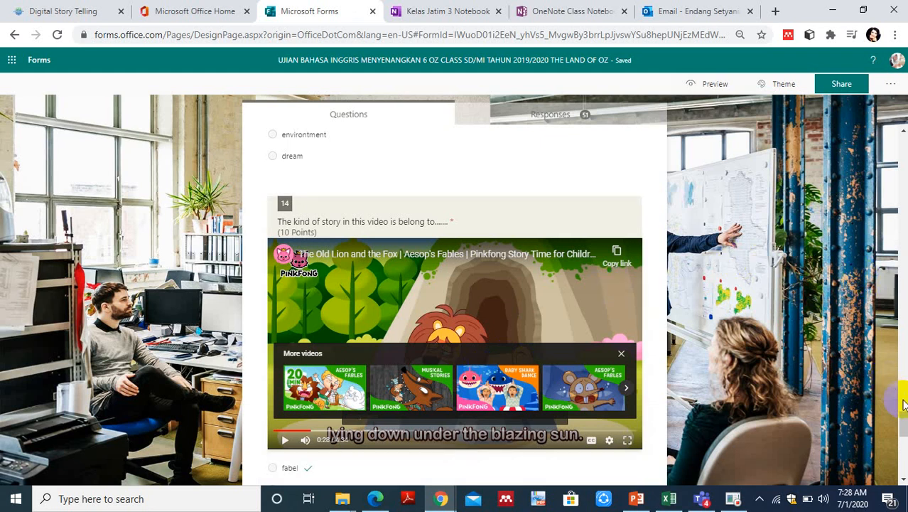
Show question 15 with its embedded Governor's Birthday video, and return to the My forms overview
{"action": "left_click_drag", "start_coordinate": [904, 422], "coordinate": [904, 452]}
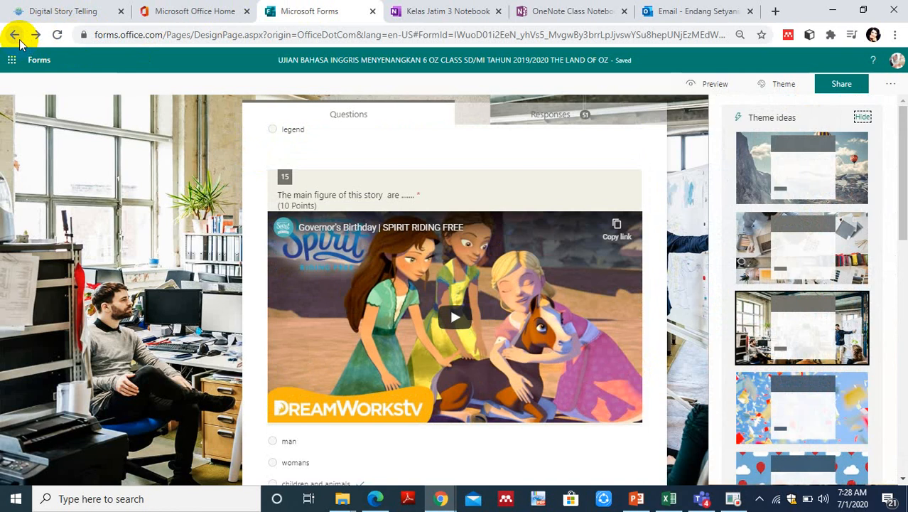
{"action": "left_click", "coordinate": [14, 35]}
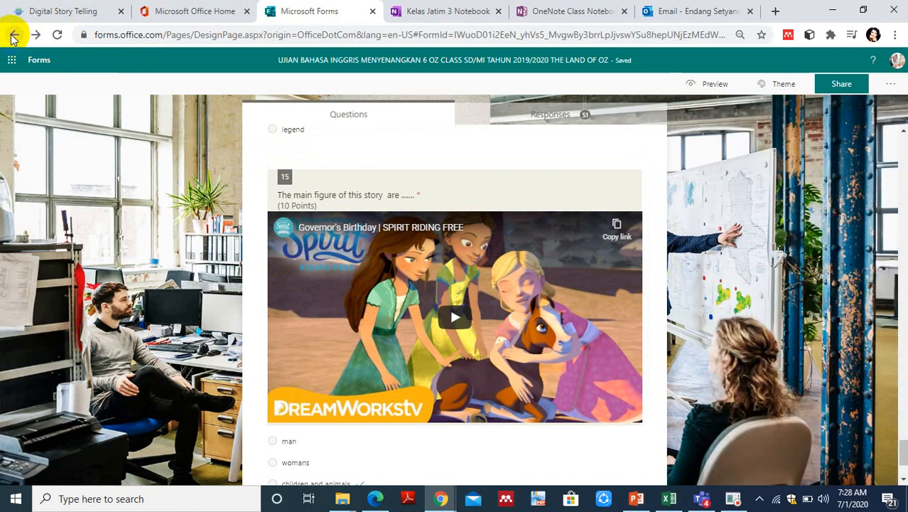
{"action": "left_click", "coordinate": [14, 35]}
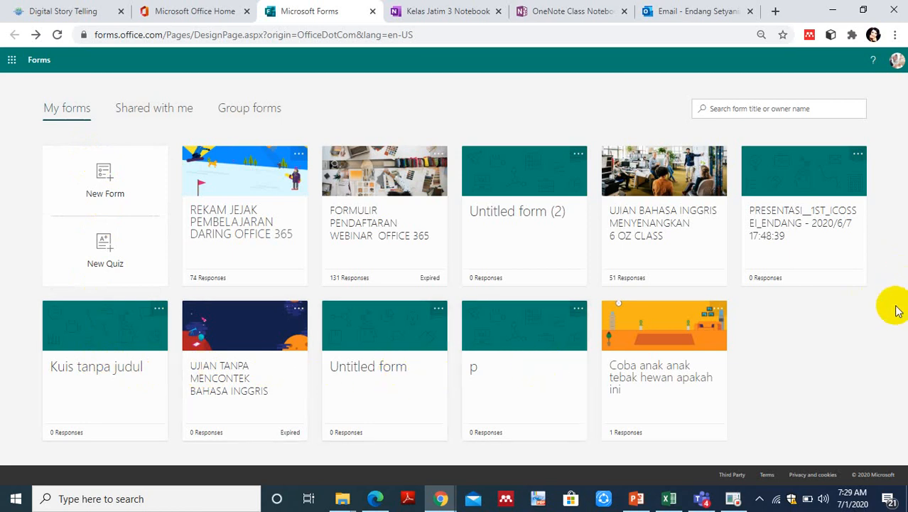
{"action": "left_click", "coordinate": [863, 375]}
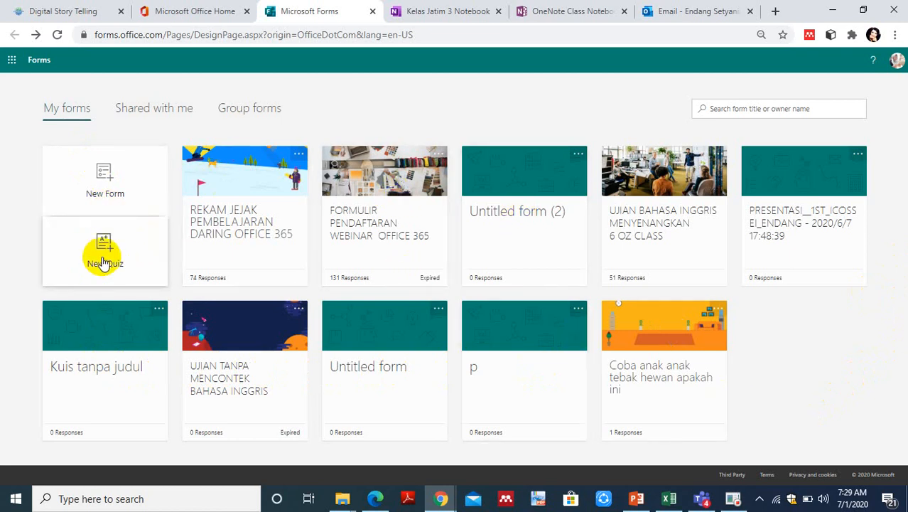
Create a new form containing a text question followed by a choice question with two options
{"action": "left_click", "coordinate": [104, 189]}
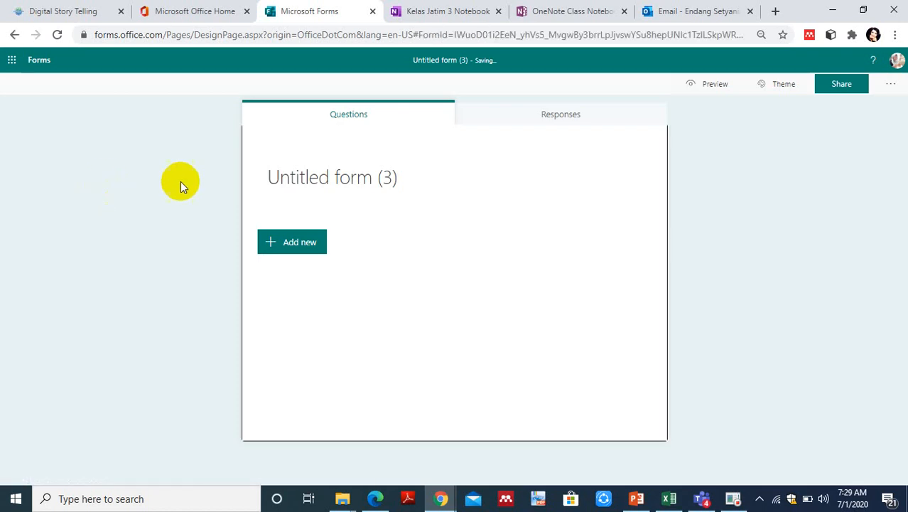
{"action": "left_click", "coordinate": [276, 255]}
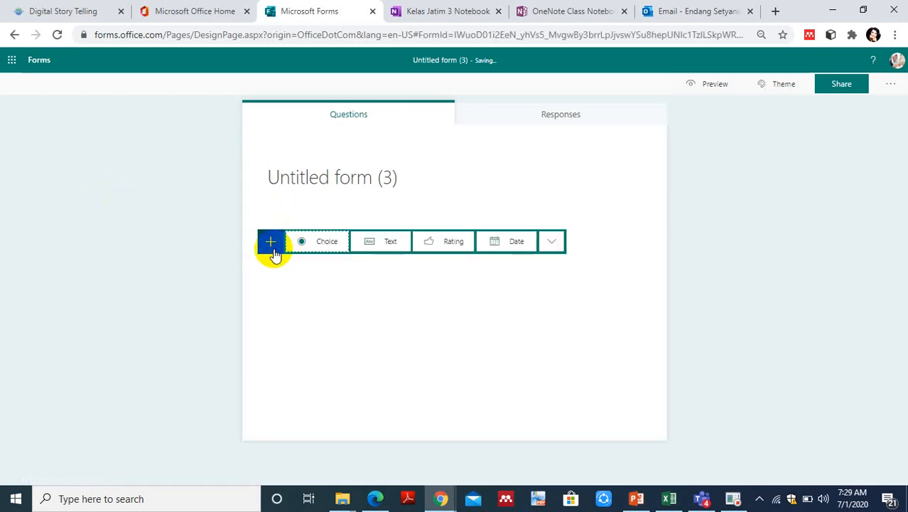
{"action": "left_click", "coordinate": [403, 248]}
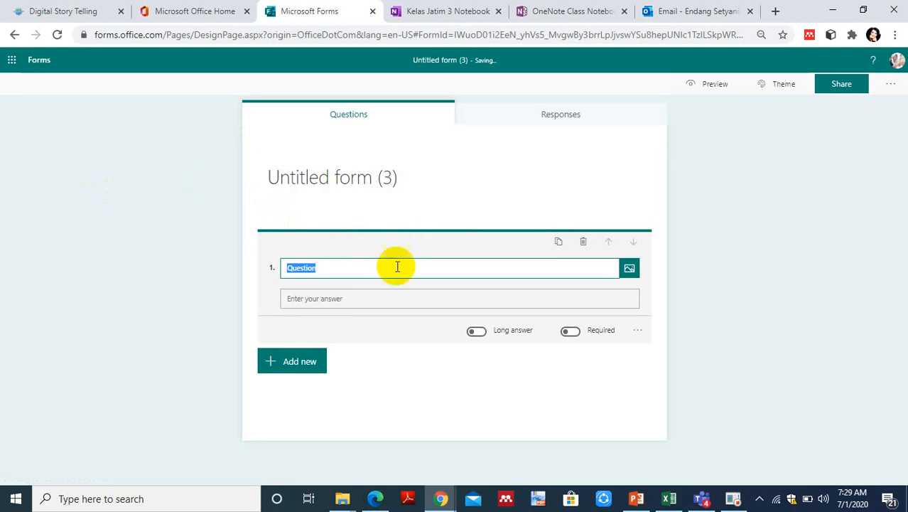
{"action": "left_click", "coordinate": [276, 361]}
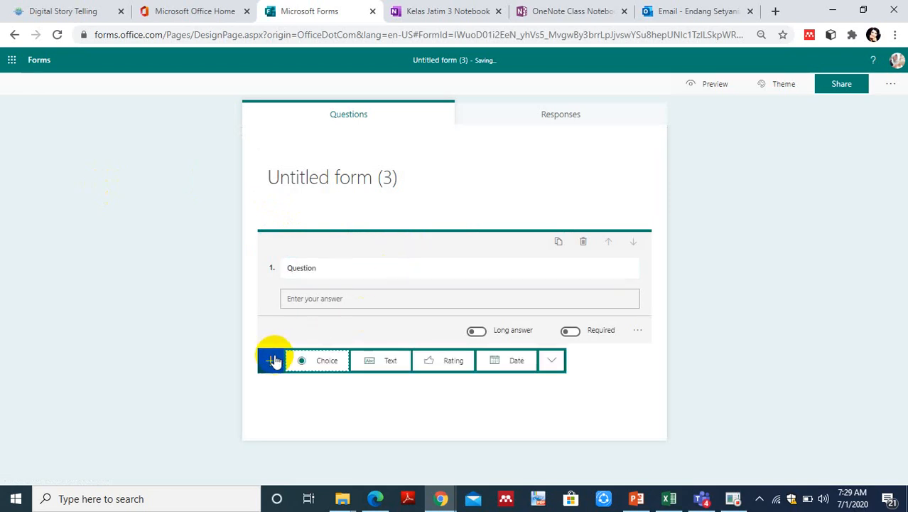
{"action": "left_click", "coordinate": [324, 364]}
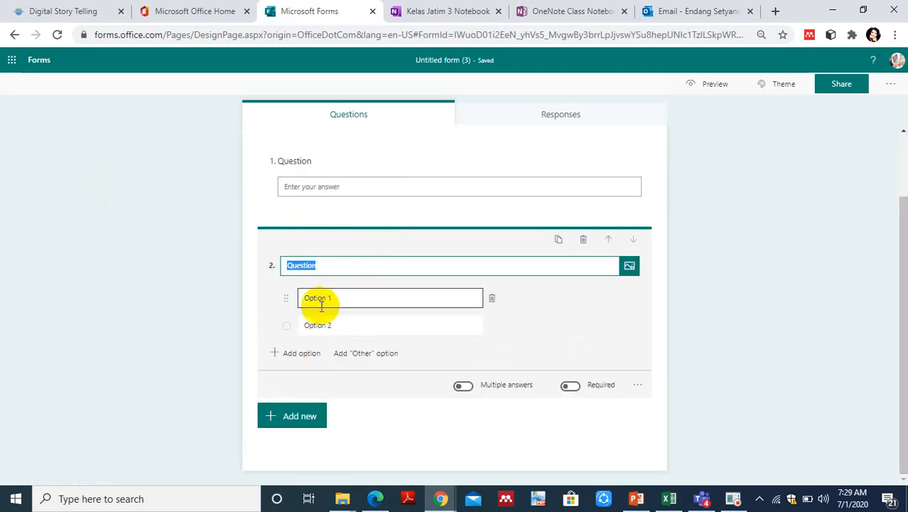
{"action": "left_click", "coordinate": [289, 418]}
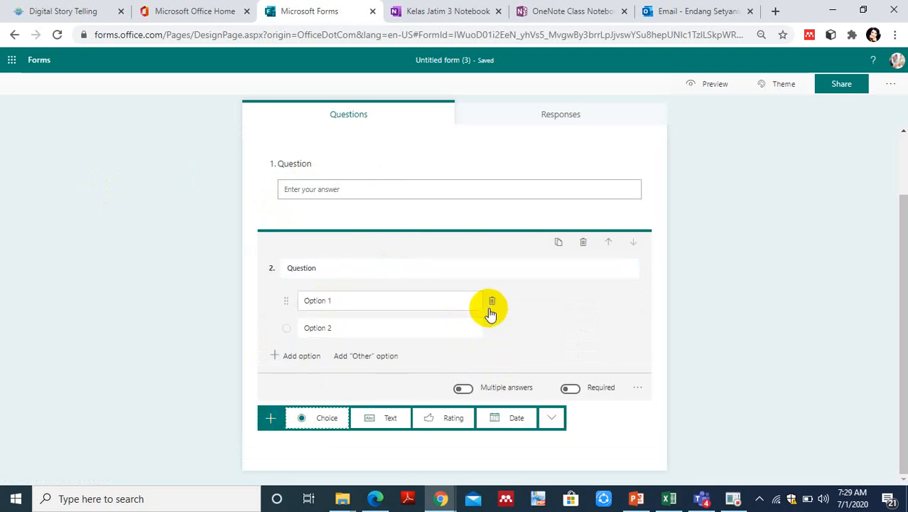
Display the image sources available for question 1, with the Bing image search ready for a search term
{"action": "left_click", "coordinate": [412, 189]}
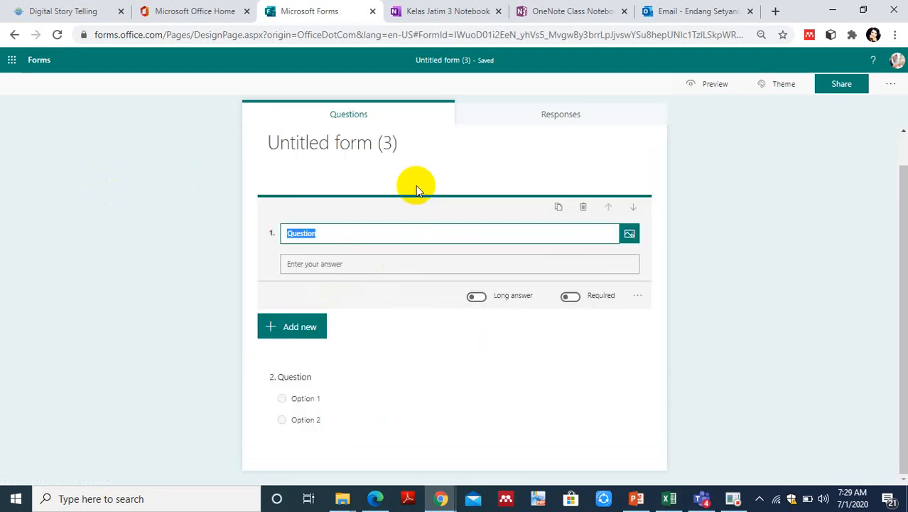
{"action": "left_click", "coordinate": [629, 234]}
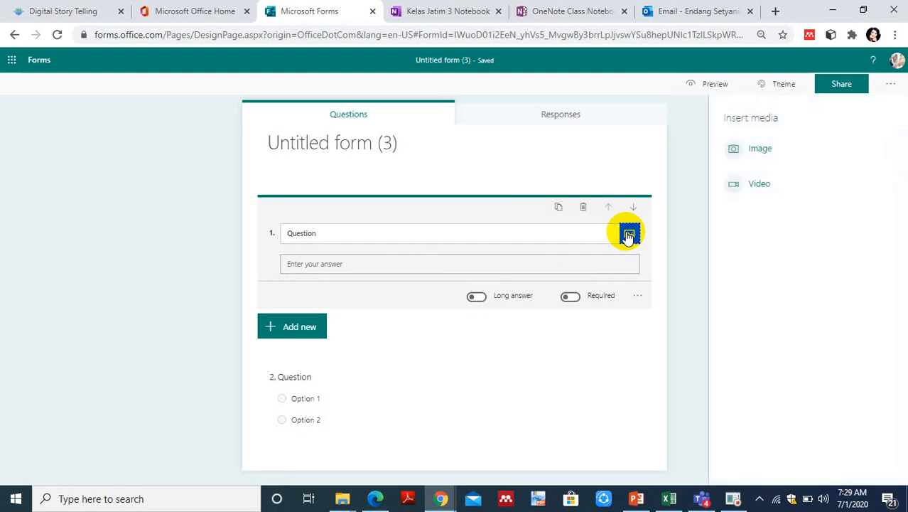
{"action": "left_click", "coordinate": [785, 151]}
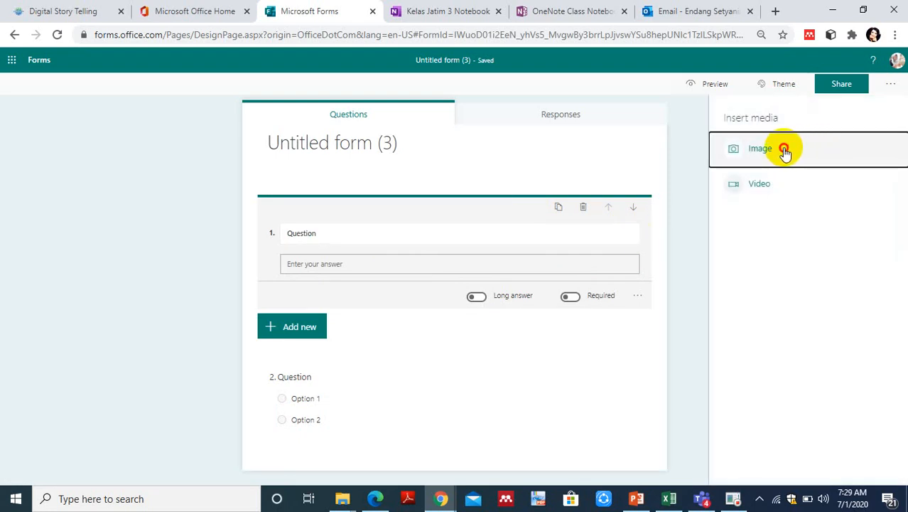
{"action": "left_click", "coordinate": [710, 179]}
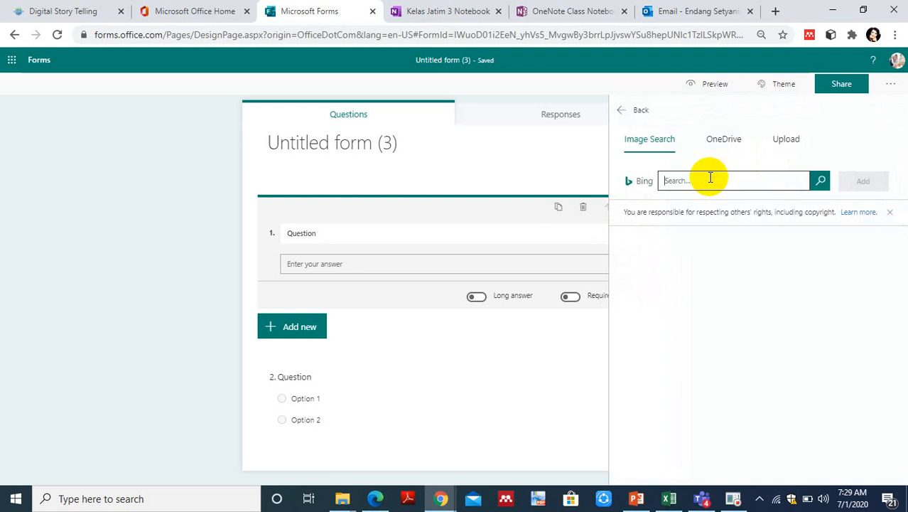
{"action": "left_click", "coordinate": [710, 178]}
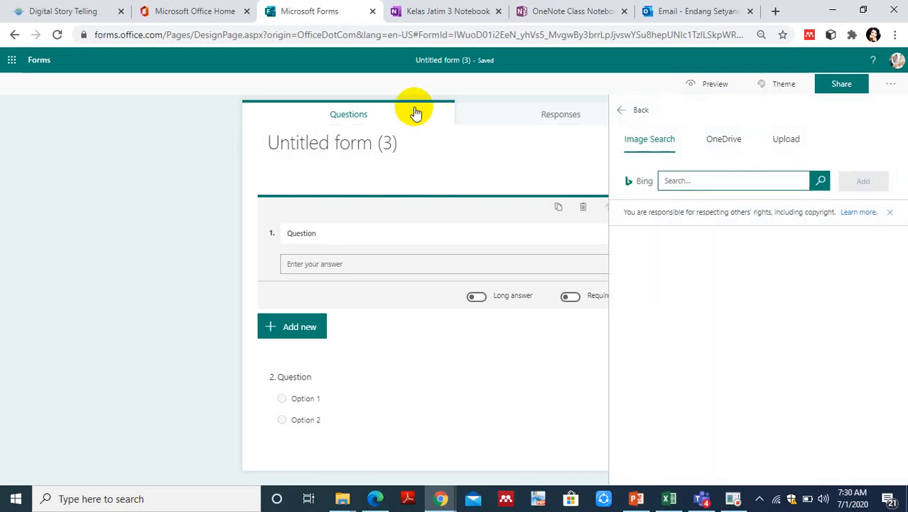
Leave the media options and the new form, and return to the My forms overview
{"action": "left_click", "coordinate": [13, 37]}
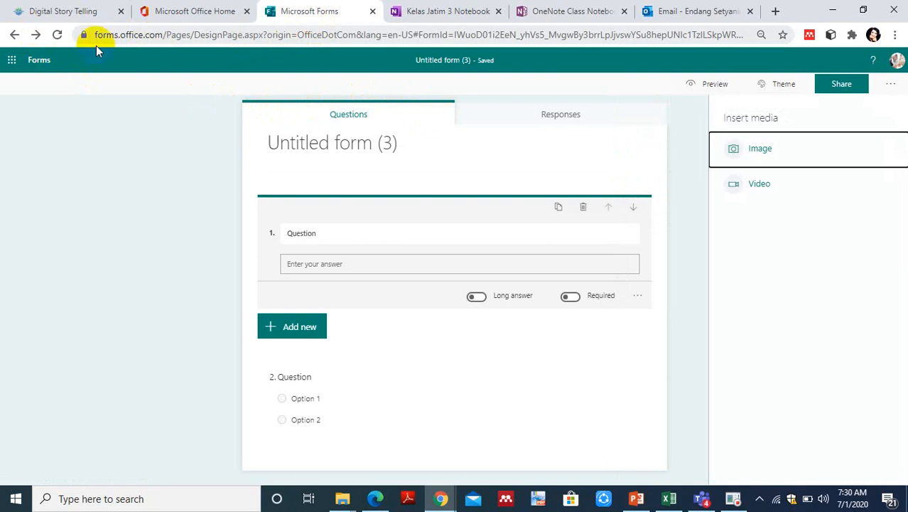
{"action": "left_click", "coordinate": [13, 37]}
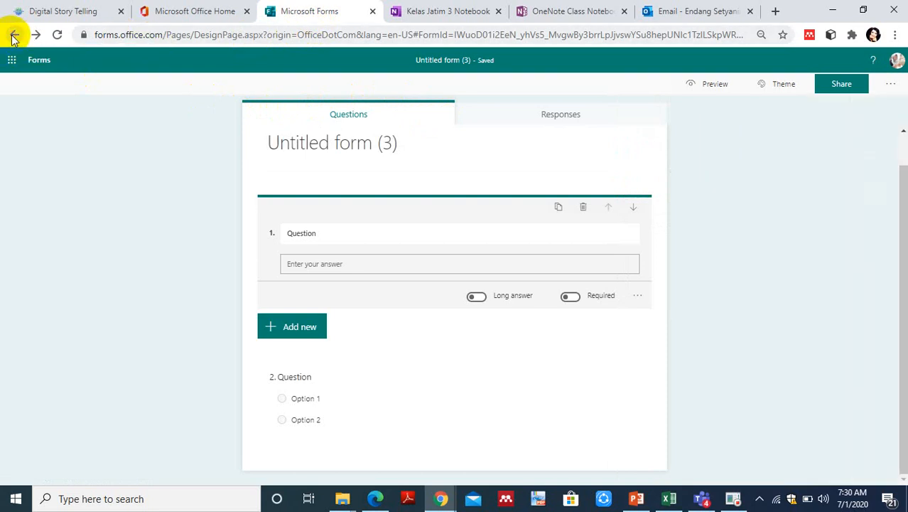
{"action": "left_click", "coordinate": [12, 37]}
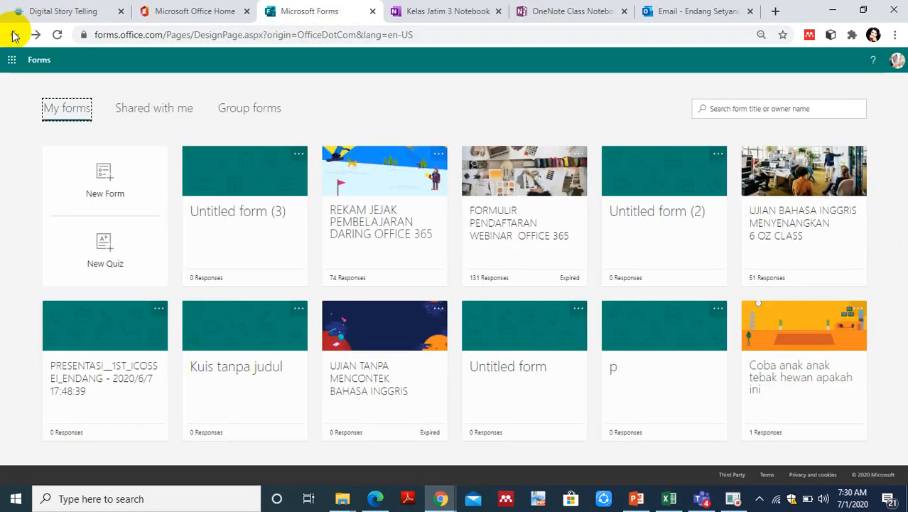
Open Sway from the Office 365 home page and look over its templates and recent Sways
{"action": "left_click", "coordinate": [179, 15]}
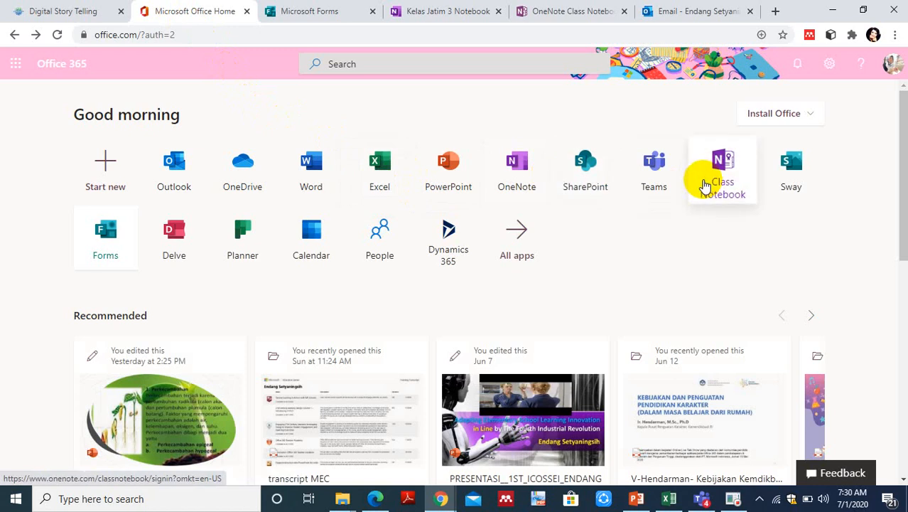
{"action": "left_click", "coordinate": [799, 185]}
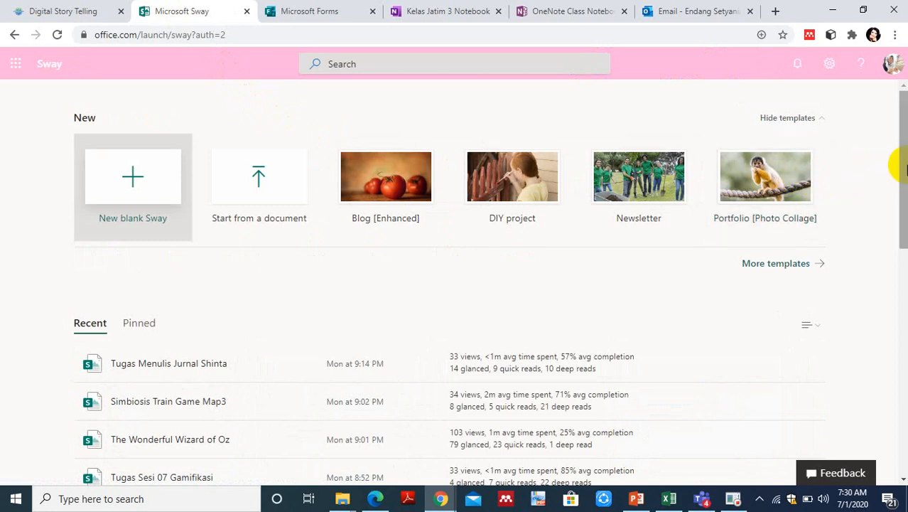
{"action": "left_click_drag", "start_coordinate": [906, 165], "coordinate": [906, 177]}
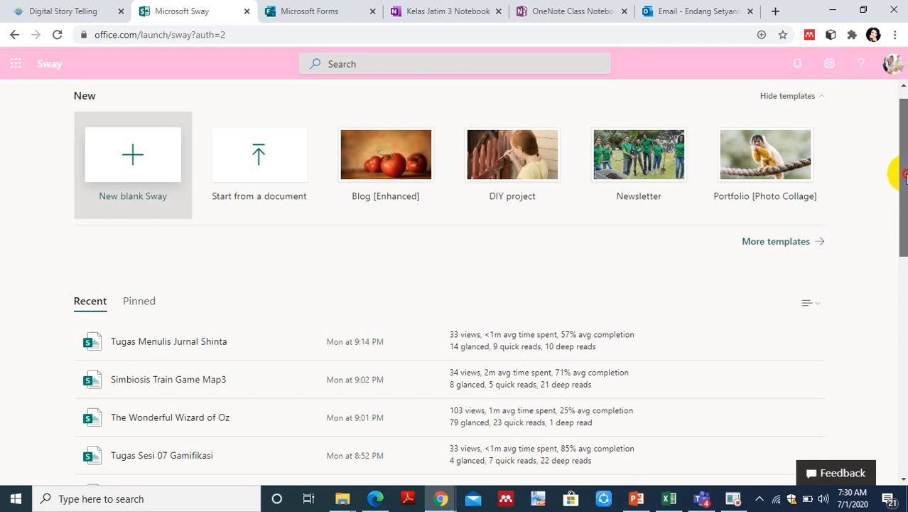
{"action": "left_click_drag", "start_coordinate": [905, 176], "coordinate": [905, 168]}
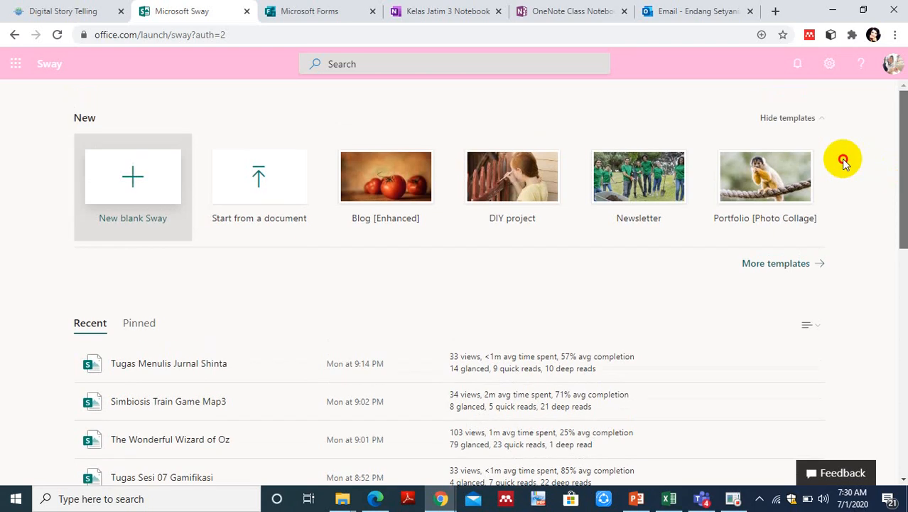
Start a new Sway from the Blog [Enhanced] template and open its storyline for editing
{"action": "left_click", "coordinate": [410, 214]}
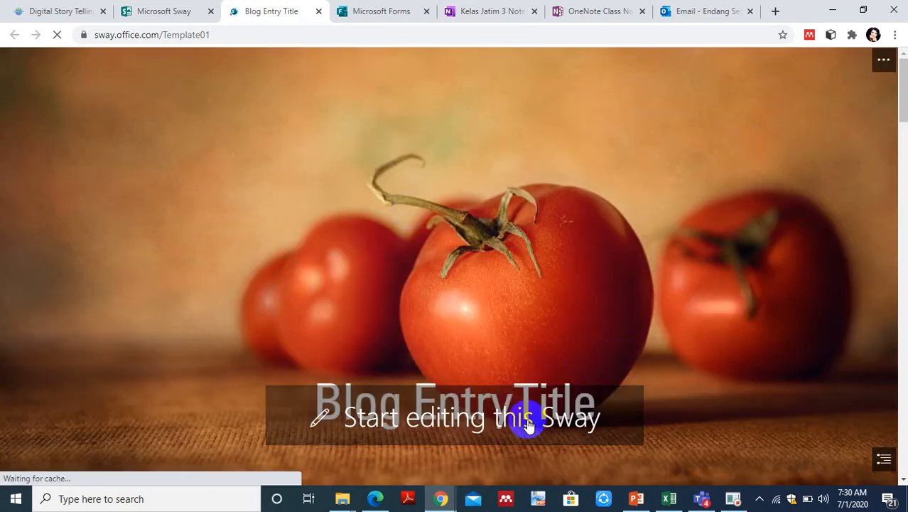
{"action": "left_click", "coordinate": [480, 422]}
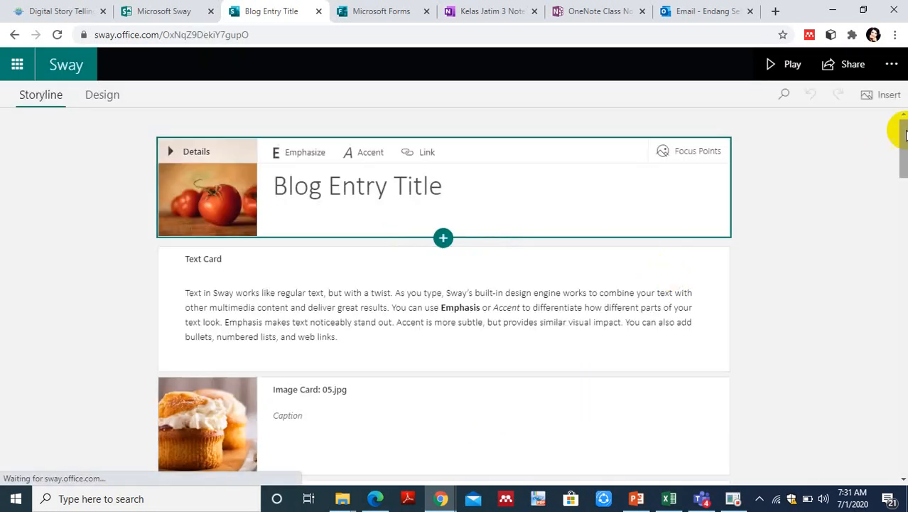
{"action": "mouse_move", "coordinate": [904, 137]}
{"action": "left_mouse_down"}
{"action": "mouse_move", "coordinate": [902, 237]}
{"action": "mouse_move", "coordinate": [900, 128]}
{"action": "left_mouse_up"}
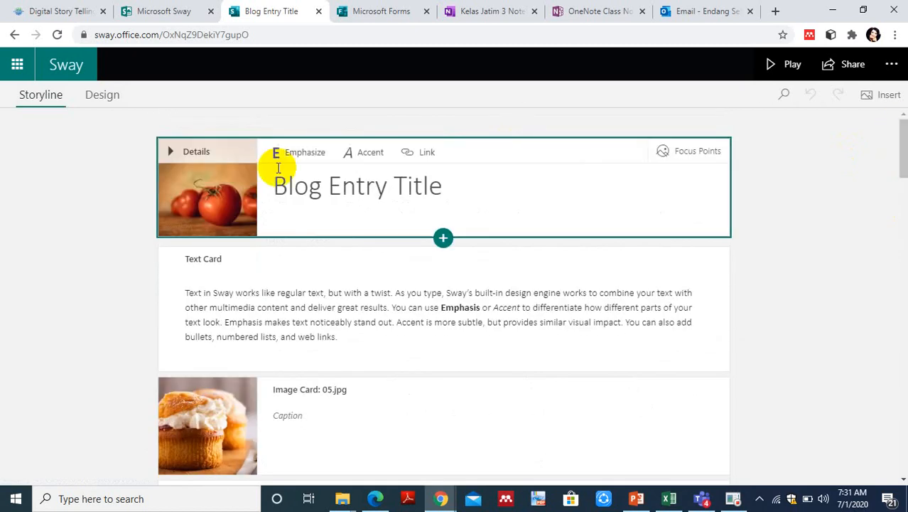
Highlight the tomato image card's title text and the paragraph of the text card below it in the Blog storyline
{"action": "left_click", "coordinate": [226, 200]}
{"action": "left_click", "coordinate": [226, 200]}
{"action": "left_click", "coordinate": [226, 199]}
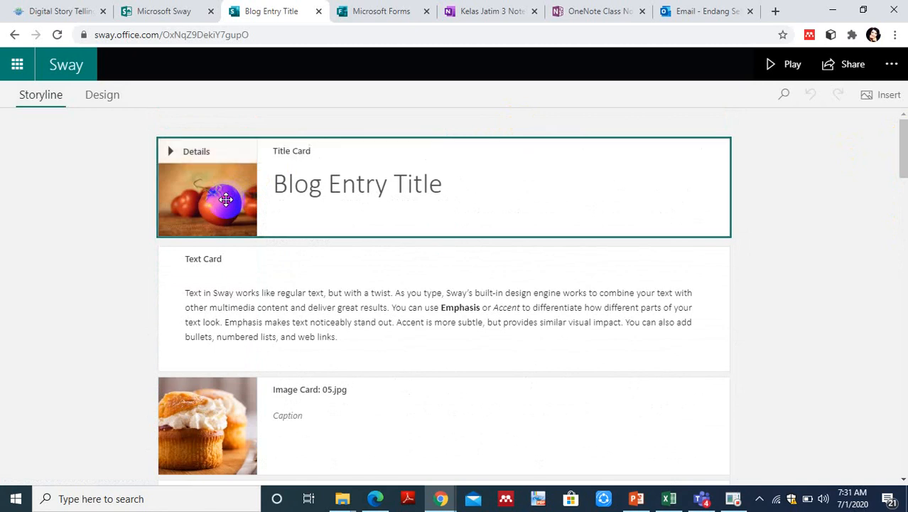
{"action": "left_click", "coordinate": [310, 185]}
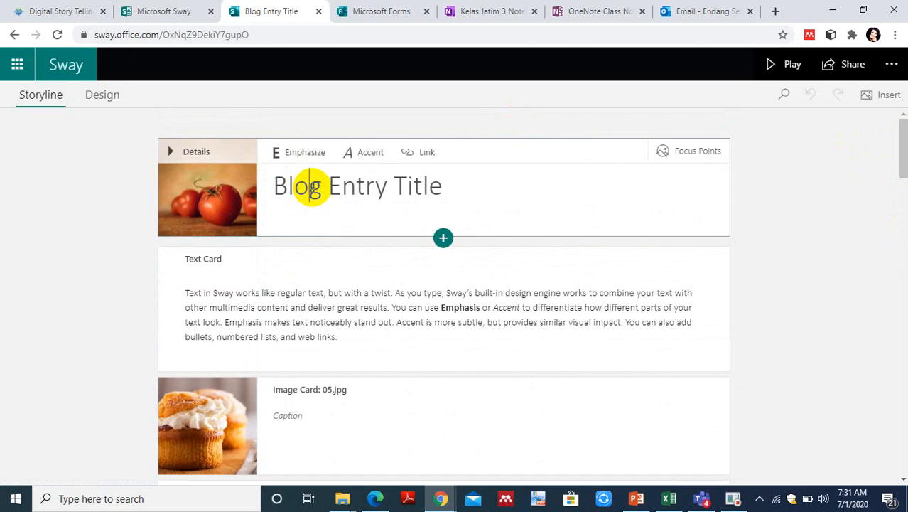
{"action": "left_click_drag", "start_coordinate": [472, 185], "coordinate": [273, 192]}
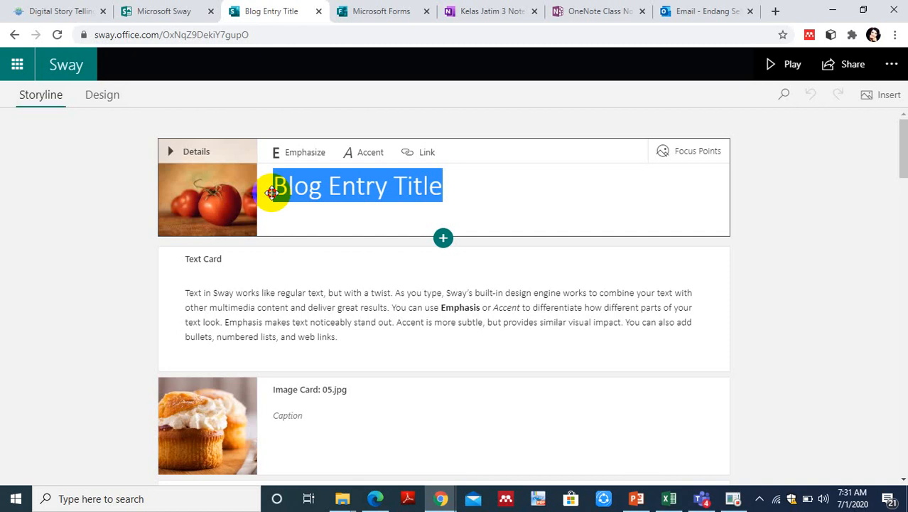
{"action": "left_click_drag", "start_coordinate": [272, 193], "coordinate": [273, 191]}
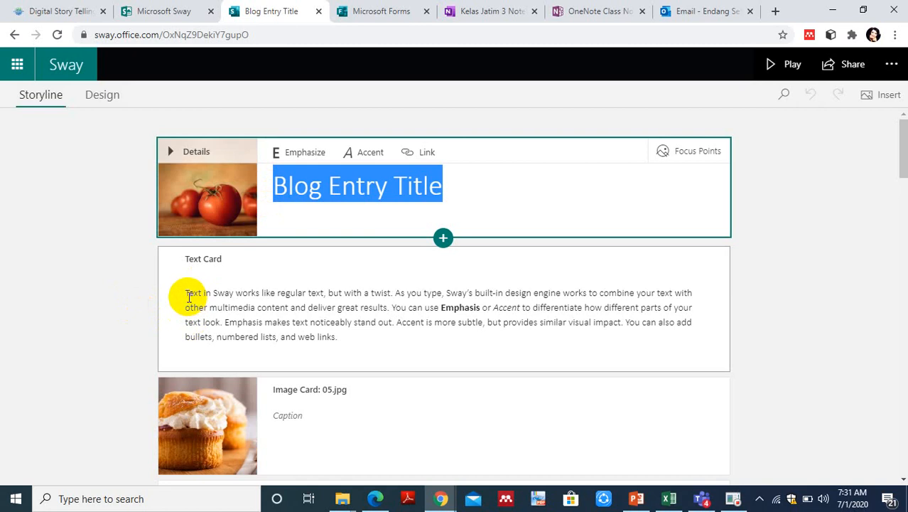
{"action": "left_click_drag", "start_coordinate": [188, 297], "coordinate": [364, 353]}
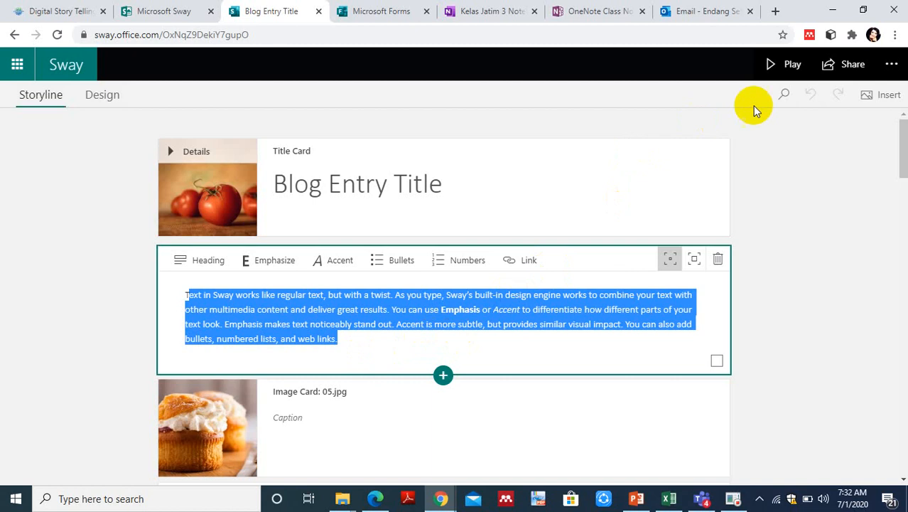
Play the Blog Sway and look through its title image, text sections, photo grid and embedded content to the end
{"action": "left_click", "coordinate": [771, 66]}
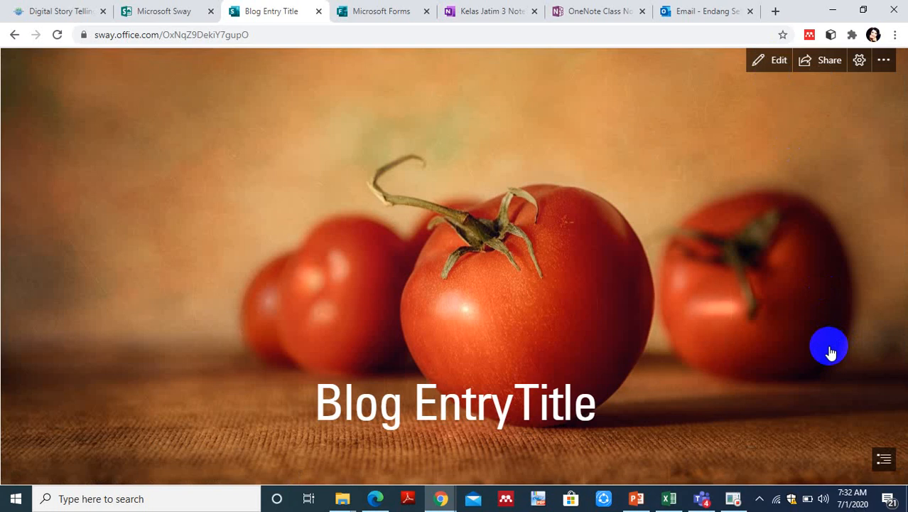
{"action": "scroll", "coordinate": [830, 351], "scroll_direction": "down", "scroll_amount": 5}
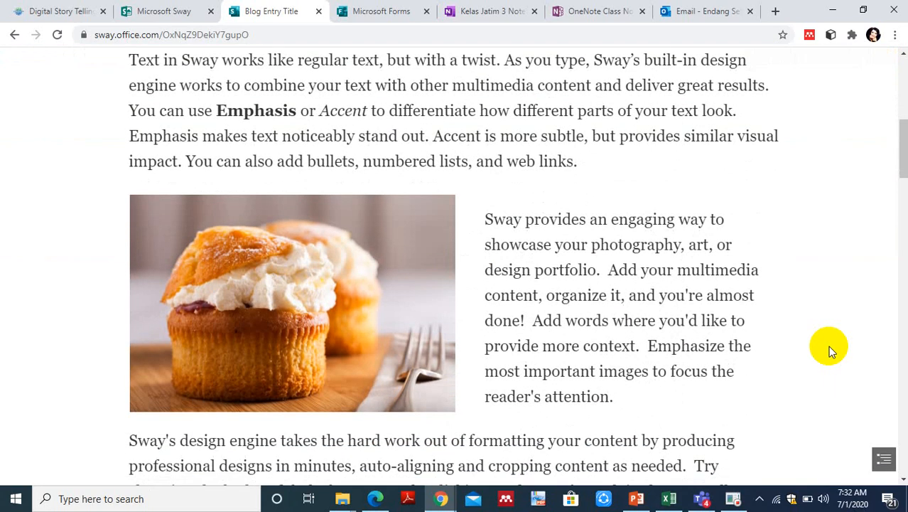
{"action": "scroll", "coordinate": [830, 349], "scroll_direction": "down", "scroll_amount": 3}
{"action": "scroll", "coordinate": [832, 350], "scroll_direction": "down", "scroll_amount": 7}
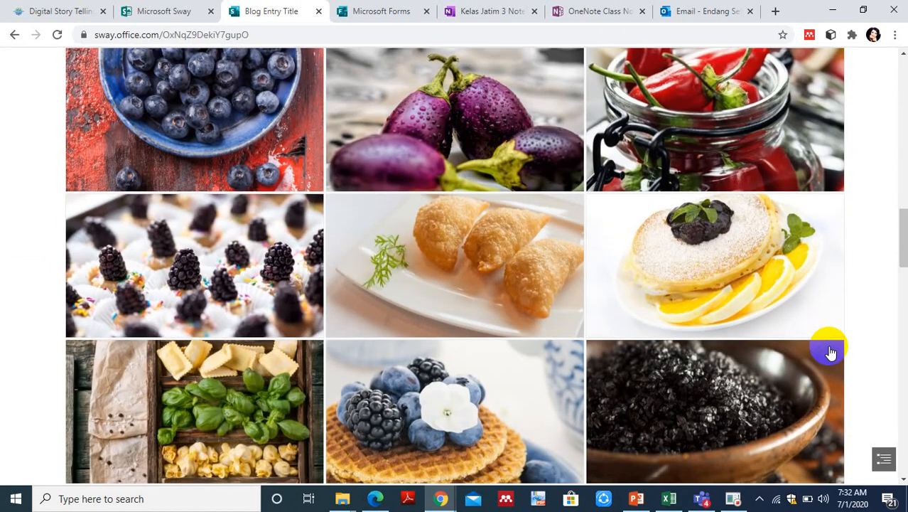
{"action": "scroll", "coordinate": [830, 351], "scroll_direction": "down", "scroll_amount": 5}
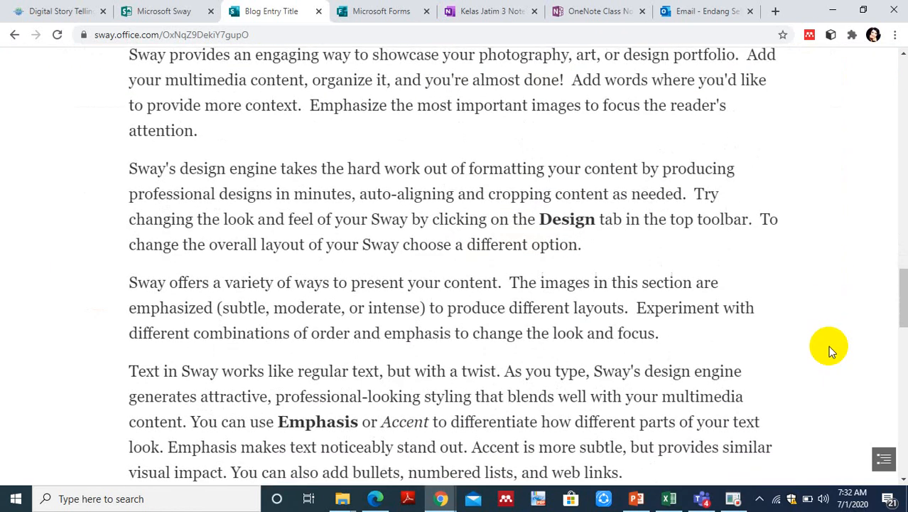
{"action": "scroll", "coordinate": [830, 349], "scroll_direction": "down", "scroll_amount": 3}
{"action": "scroll", "coordinate": [830, 350], "scroll_direction": "down", "scroll_amount": 3}
{"action": "scroll", "coordinate": [830, 349], "scroll_direction": "down", "scroll_amount": 5}
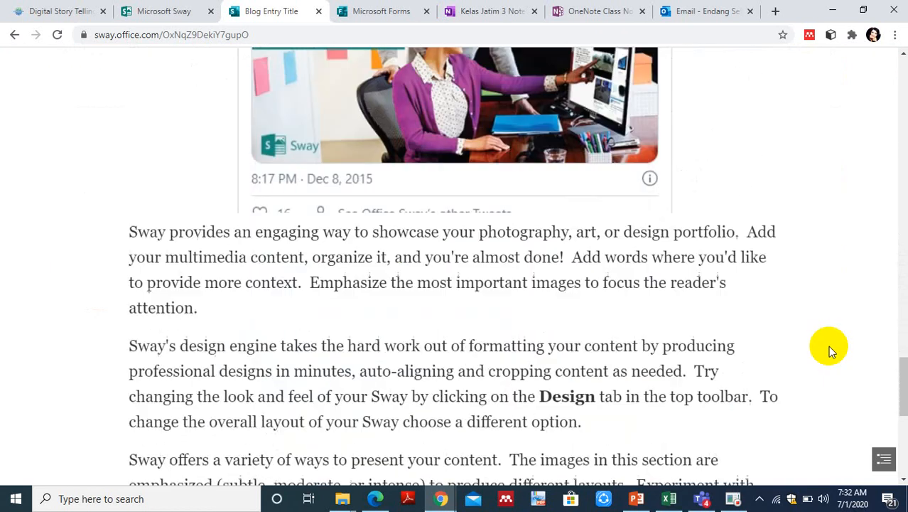
{"action": "scroll", "coordinate": [830, 348], "scroll_direction": "down", "scroll_amount": 4}
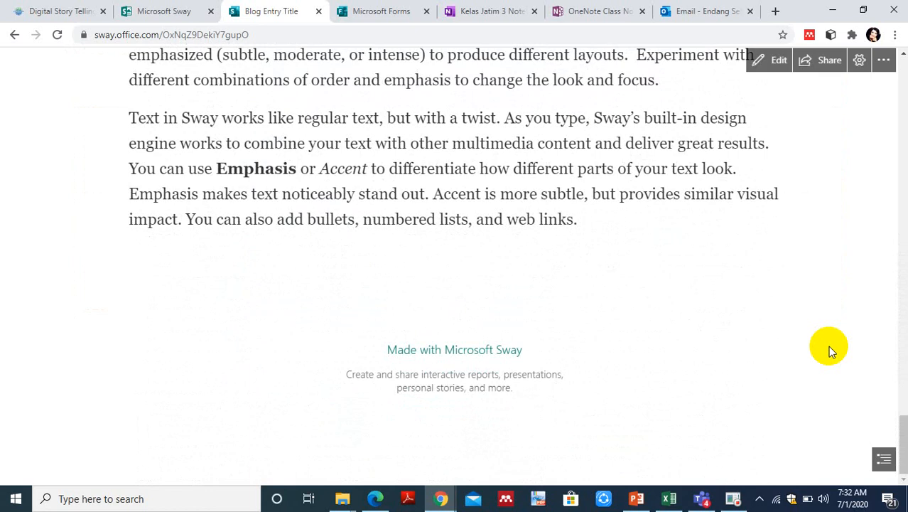
{"action": "scroll", "coordinate": [831, 348], "scroll_direction": "up", "scroll_amount": 10}
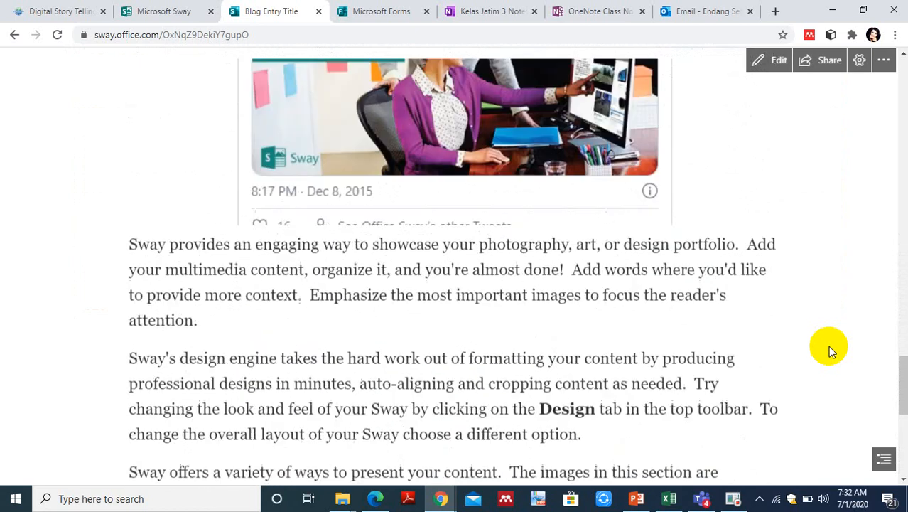
{"action": "scroll", "coordinate": [830, 349], "scroll_direction": "up", "scroll_amount": 10}
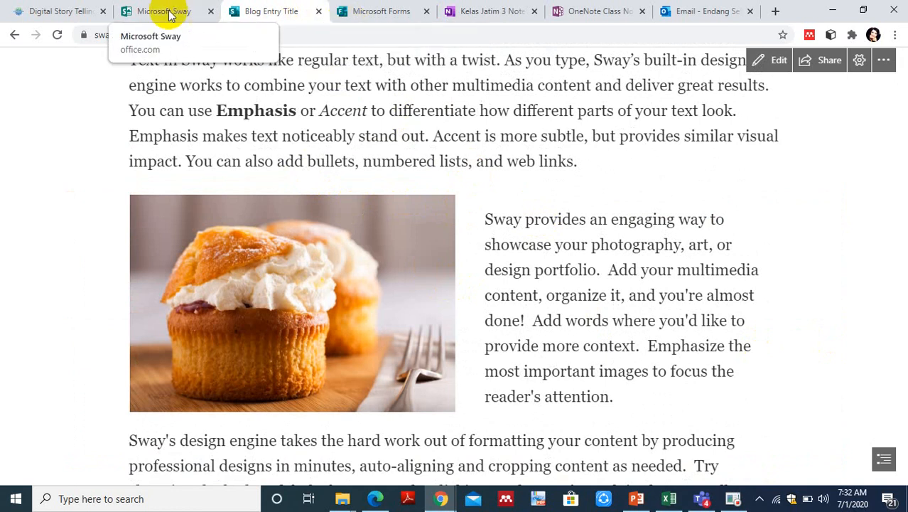
Start a new Sway from the DIY project template, open its storyline for editing and select the title text
{"action": "left_click", "coordinate": [151, 13]}
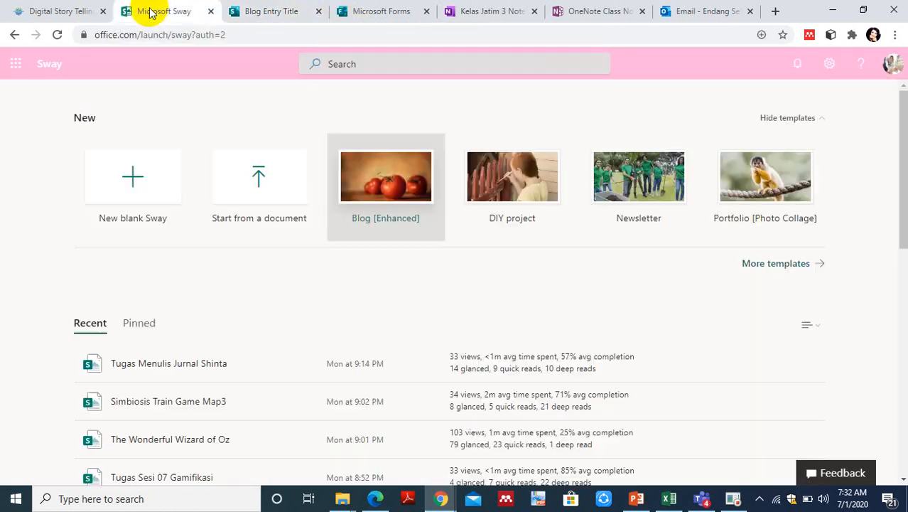
{"action": "left_click", "coordinate": [525, 211]}
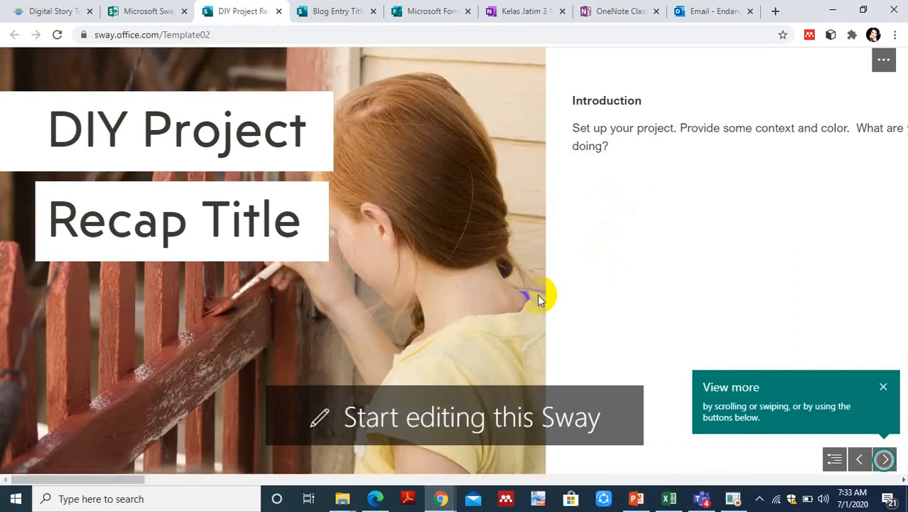
{"action": "left_click", "coordinate": [489, 420]}
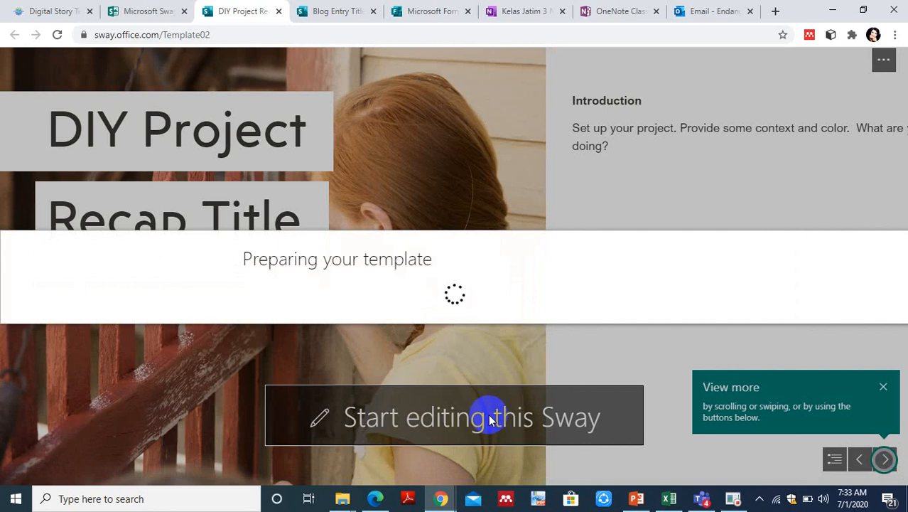
{"action": "left_click", "coordinate": [489, 418]}
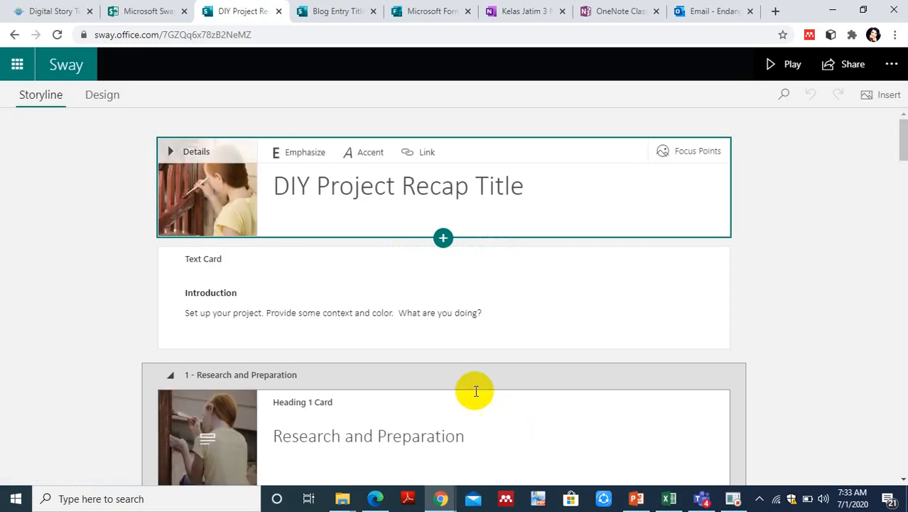
{"action": "left_click", "coordinate": [519, 197]}
{"action": "left_click_drag", "start_coordinate": [519, 197], "coordinate": [274, 182]}
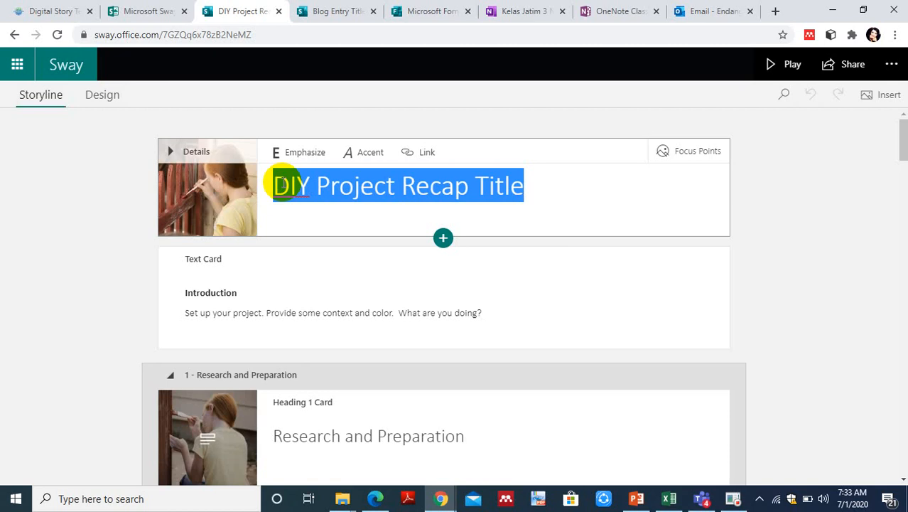
Insert an empty image card directly below the Introduction text card
{"action": "left_click", "coordinate": [296, 264]}
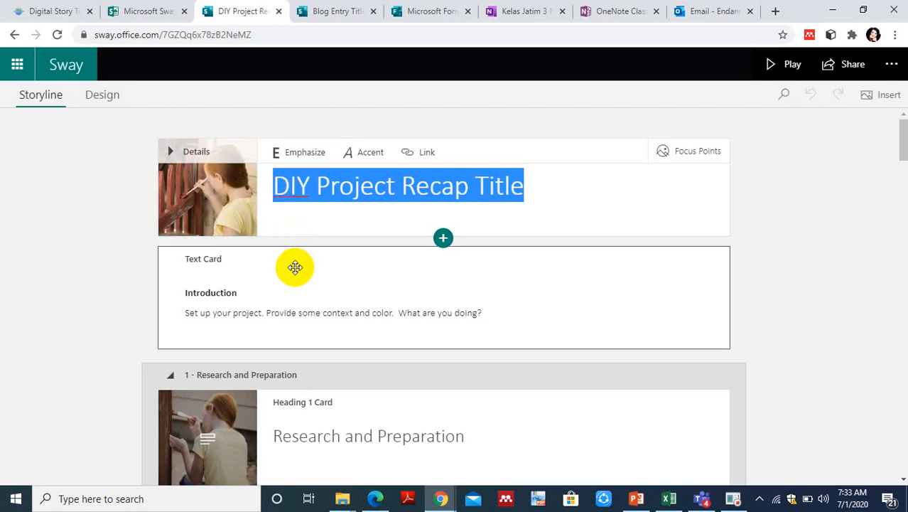
{"action": "left_click", "coordinate": [442, 351]}
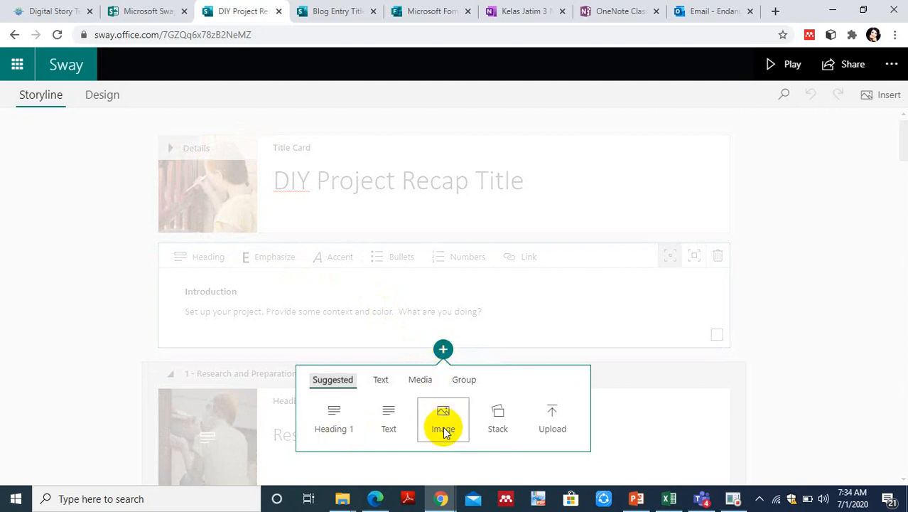
{"action": "left_click", "coordinate": [445, 431]}
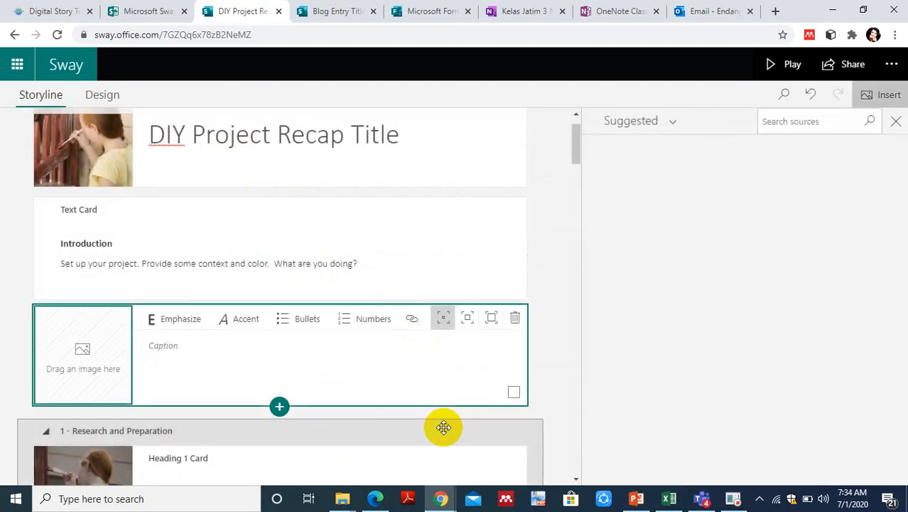
Search the image sources for "koolse"
{"action": "left_click", "coordinate": [806, 120]}
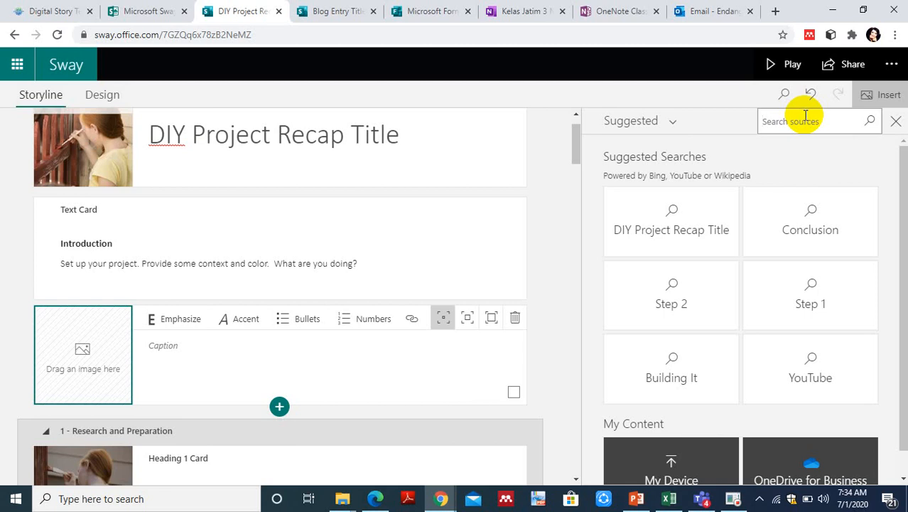
{"action": "left_click", "coordinate": [805, 116]}
{"action": "type", "text": "kolse"}
{"action": "key", "text": "Left"}
{"action": "key", "text": "Left"}
{"action": "key", "text": "Left"}
{"action": "type", "text": "o"}
{"action": "left_click", "coordinate": [872, 122]}
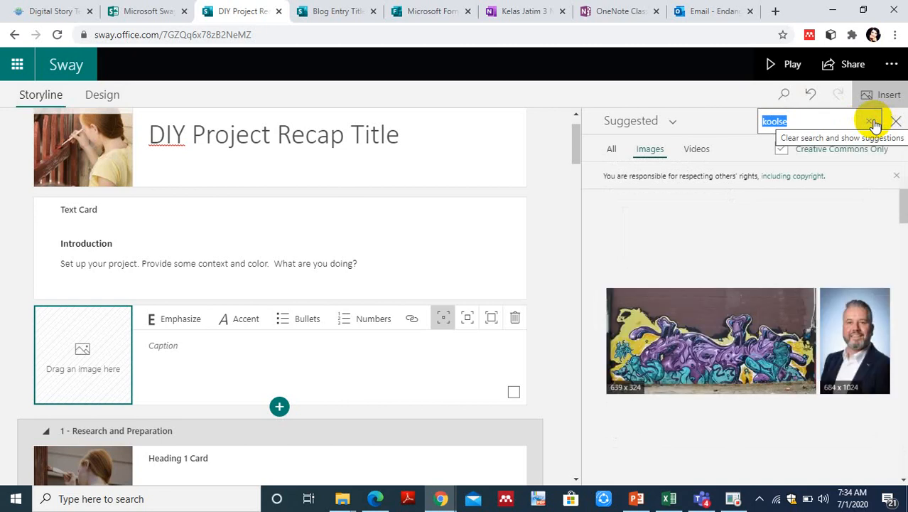
Correct the image search term to "kolase" and run the search again
{"action": "left_click", "coordinate": [818, 121]}
{"action": "left_click", "coordinate": [773, 122]}
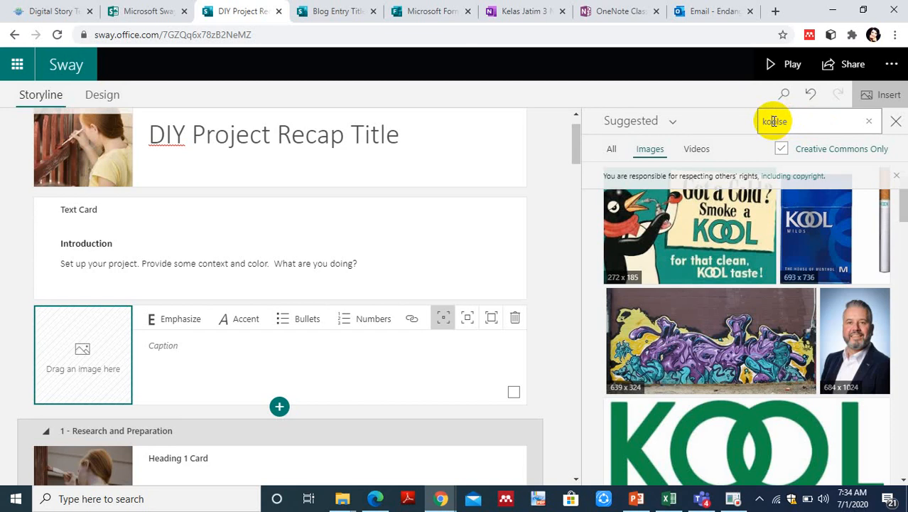
{"action": "key", "text": "BackSpace"}
{"action": "left_click", "coordinate": [776, 118]}
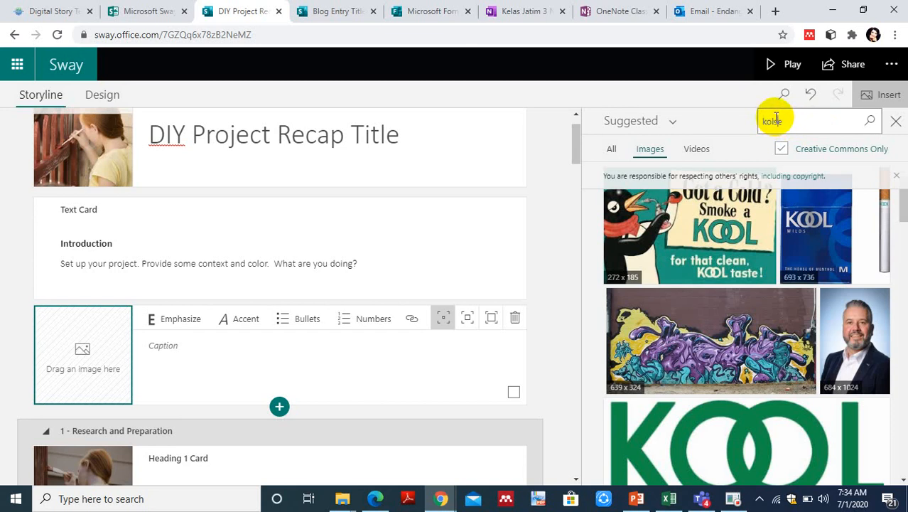
{"action": "type", "text": "a"}
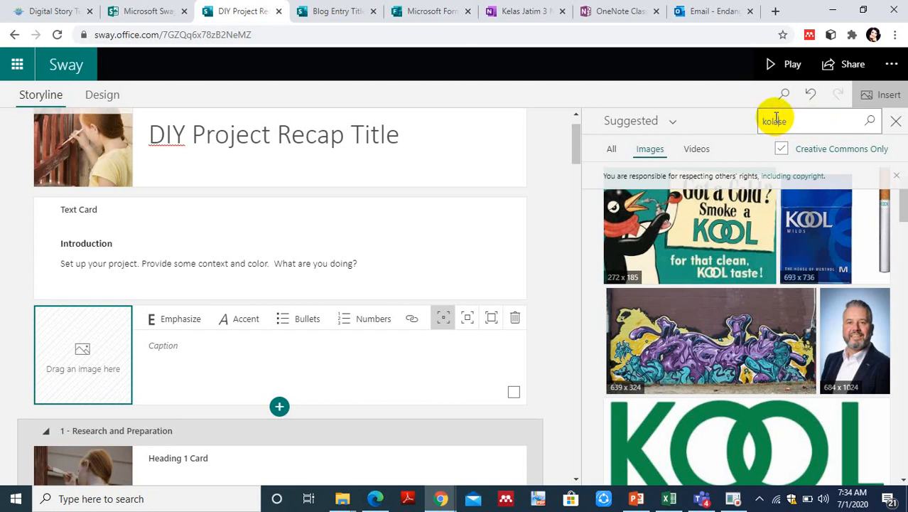
{"action": "left_click", "coordinate": [871, 123]}
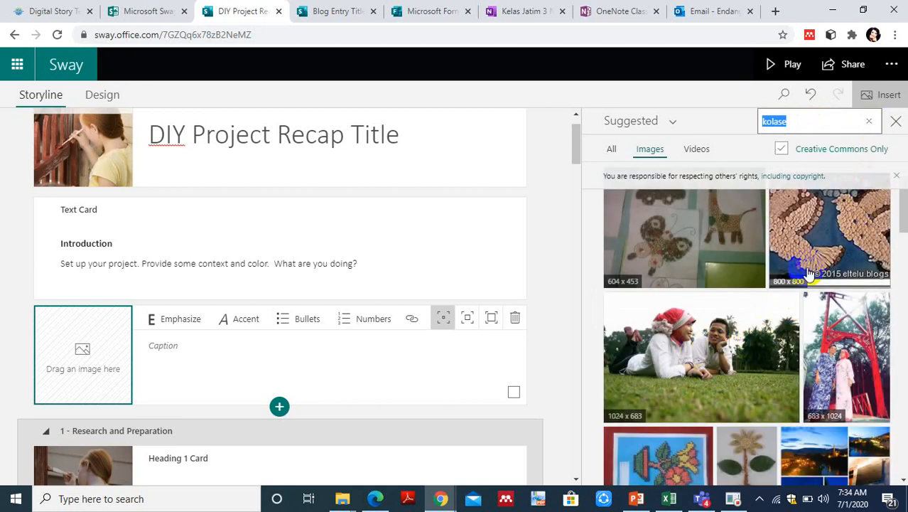
Add three found images below the Introduction card: the 800 x 800 collage, the bee mosaic and the red bird mosaic
{"action": "left_click", "coordinate": [844, 239]}
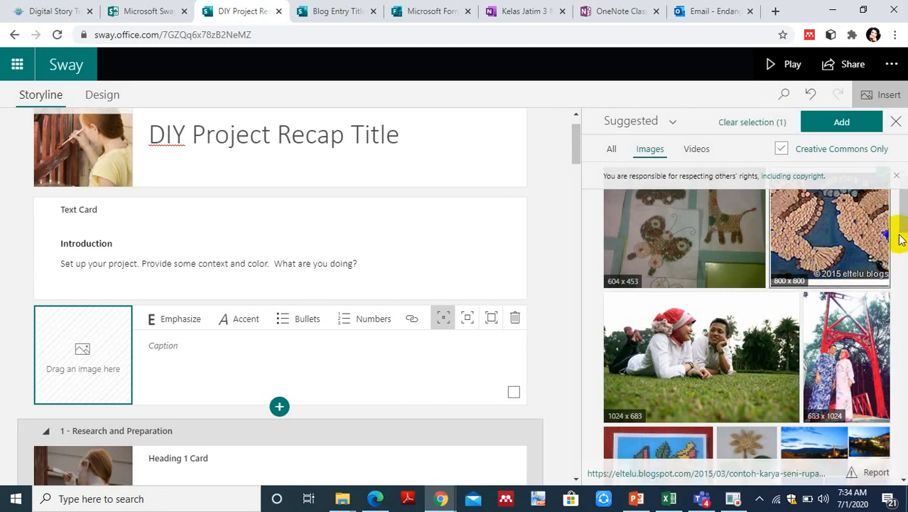
{"action": "scroll", "coordinate": [906, 223], "scroll_direction": "down", "scroll_amount": 3}
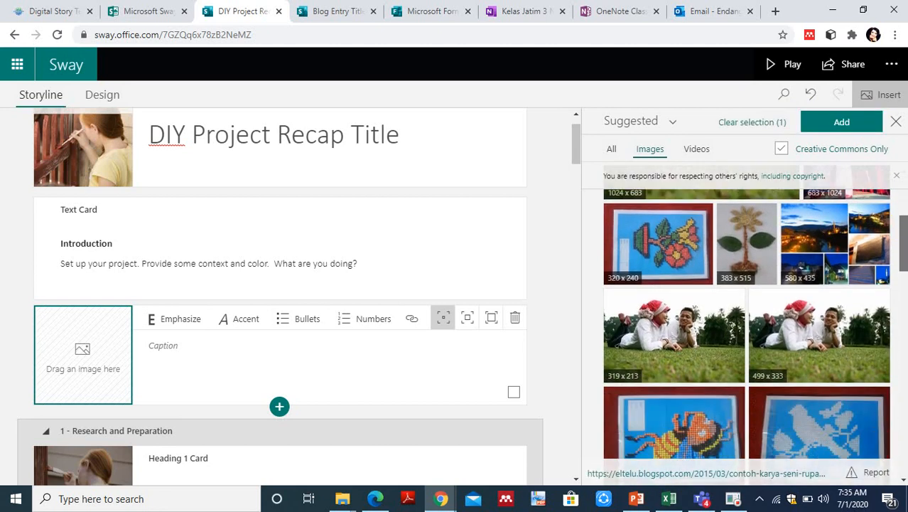
{"action": "scroll", "coordinate": [904, 228], "scroll_direction": "down", "scroll_amount": 1}
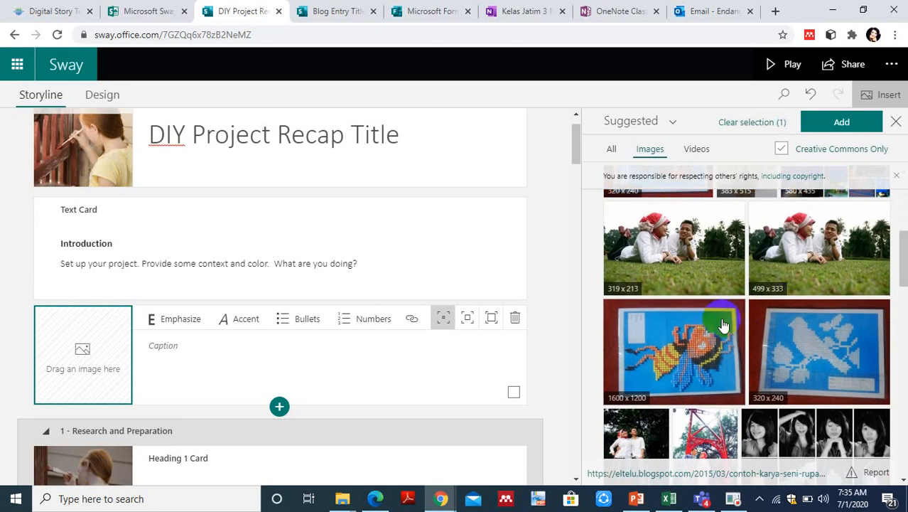
{"action": "left_click", "coordinate": [702, 342]}
{"action": "scroll", "coordinate": [900, 299], "scroll_direction": "down", "scroll_amount": 3}
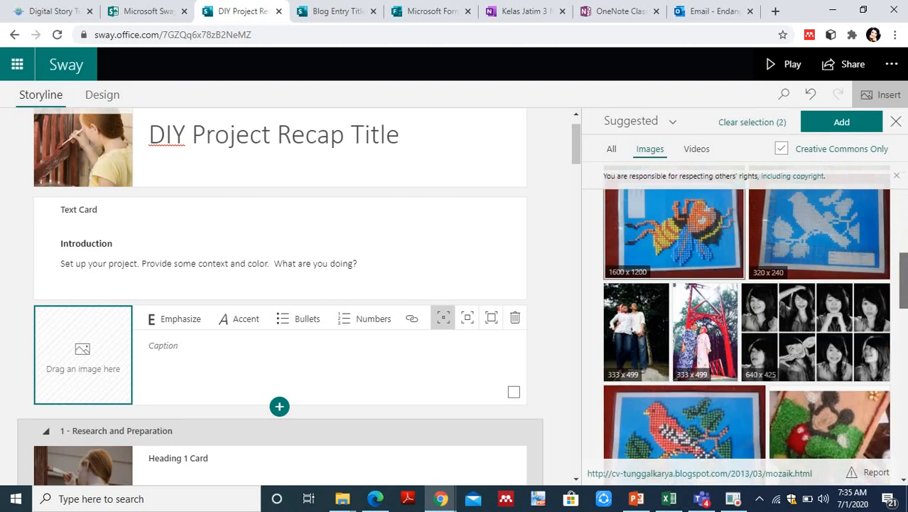
{"action": "left_click", "coordinate": [739, 329]}
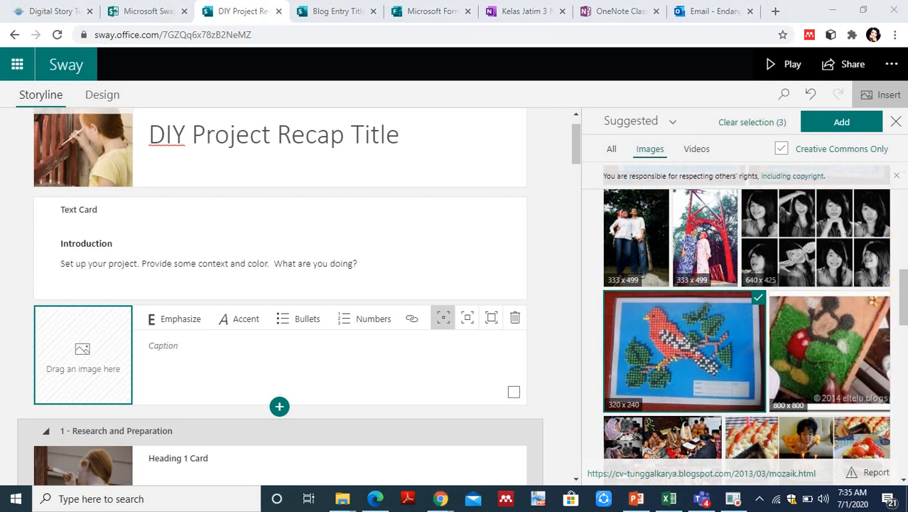
{"action": "left_click", "coordinate": [839, 123]}
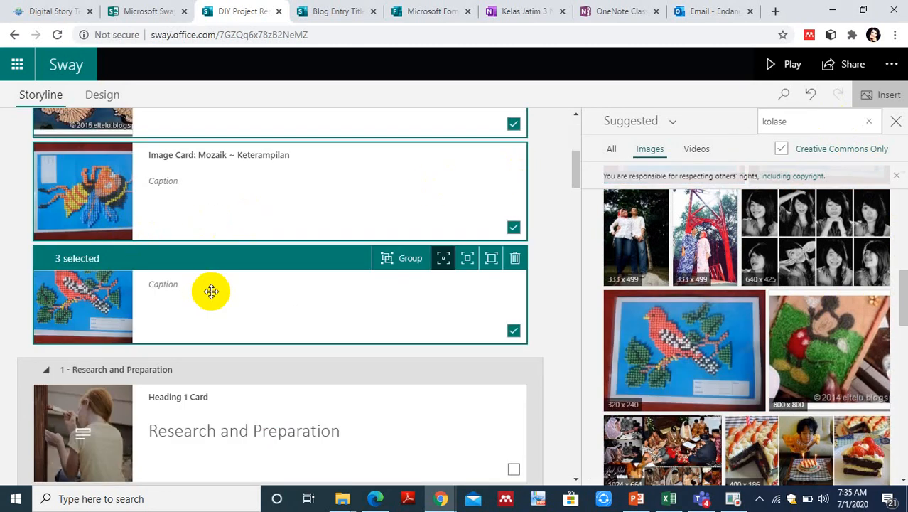
{"action": "mouse_move", "coordinate": [573, 181]}
{"action": "left_mouse_down"}
{"action": "mouse_move", "coordinate": [571, 166]}
{"action": "mouse_move", "coordinate": [579, 196]}
{"action": "left_mouse_up"}
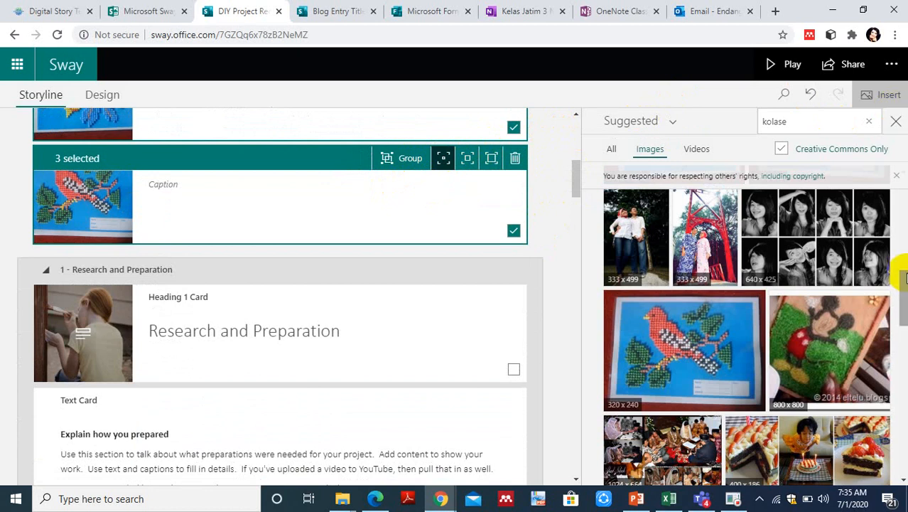
{"action": "scroll", "coordinate": [902, 264], "scroll_direction": "up", "scroll_amount": 2}
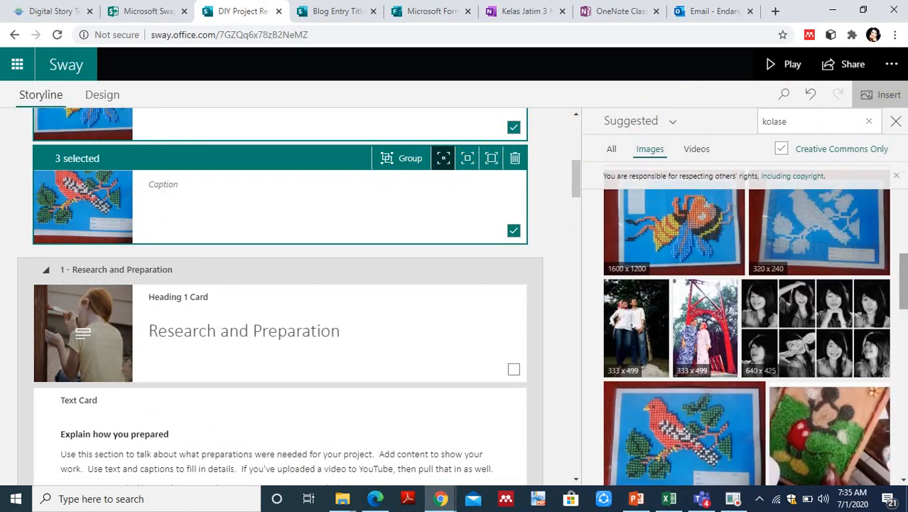
Preview the DIY project Sway, browse its collage, bee and red bird images at full size, and return to the storyline
{"action": "left_click", "coordinate": [770, 66]}
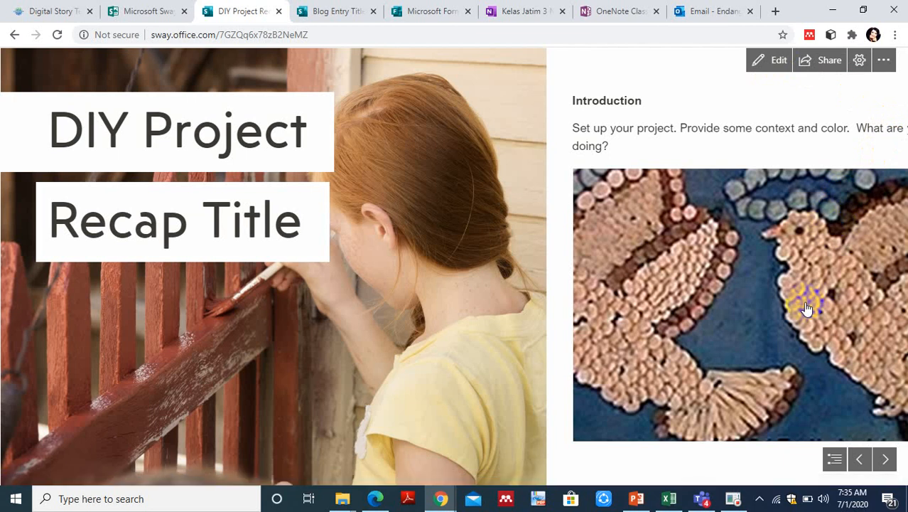
{"action": "left_click", "coordinate": [893, 338]}
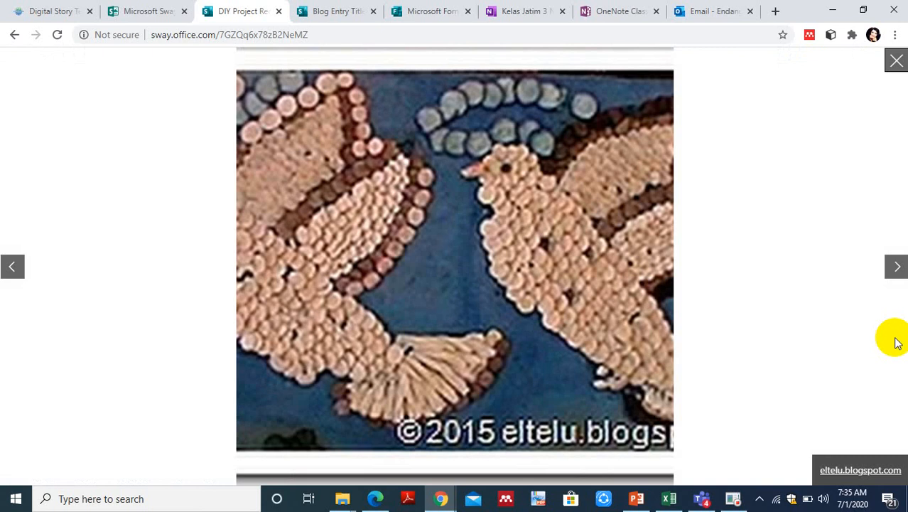
{"action": "left_click", "coordinate": [897, 265]}
{"action": "left_click", "coordinate": [897, 265]}
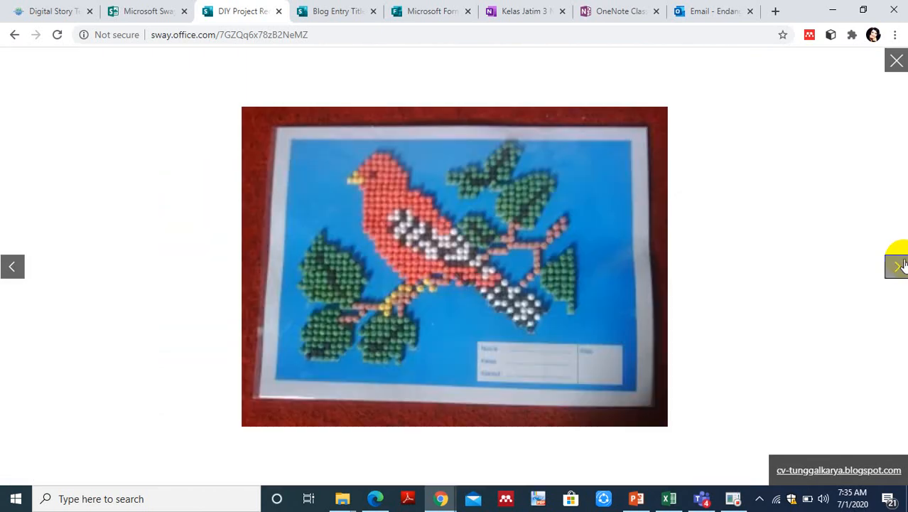
{"action": "left_click", "coordinate": [897, 266]}
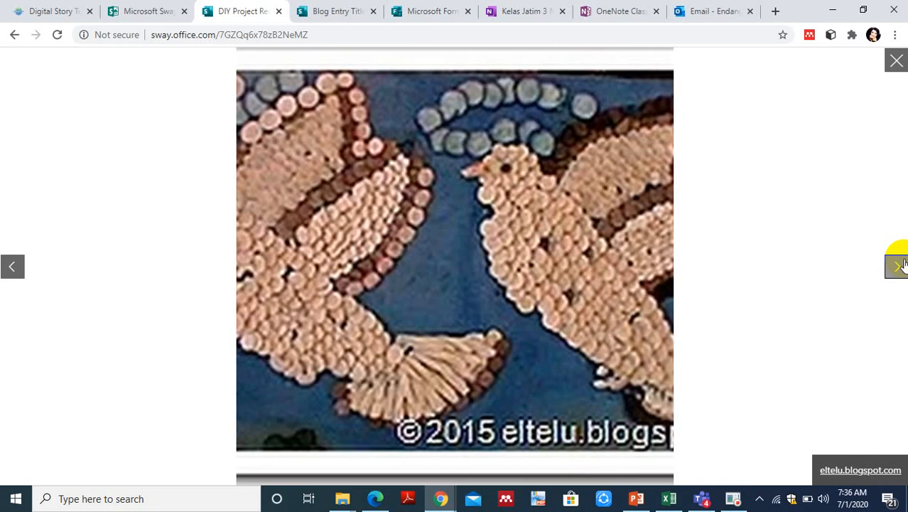
{"action": "left_click", "coordinate": [897, 265]}
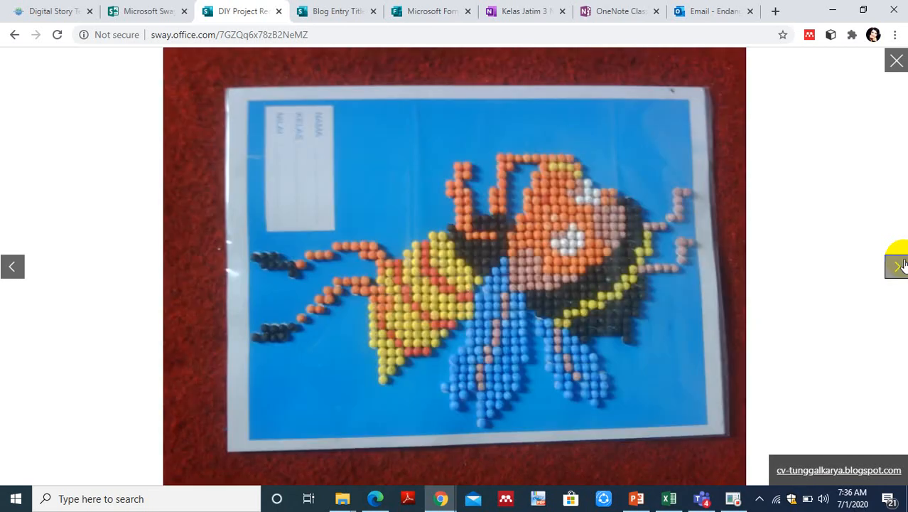
{"action": "left_click", "coordinate": [902, 264]}
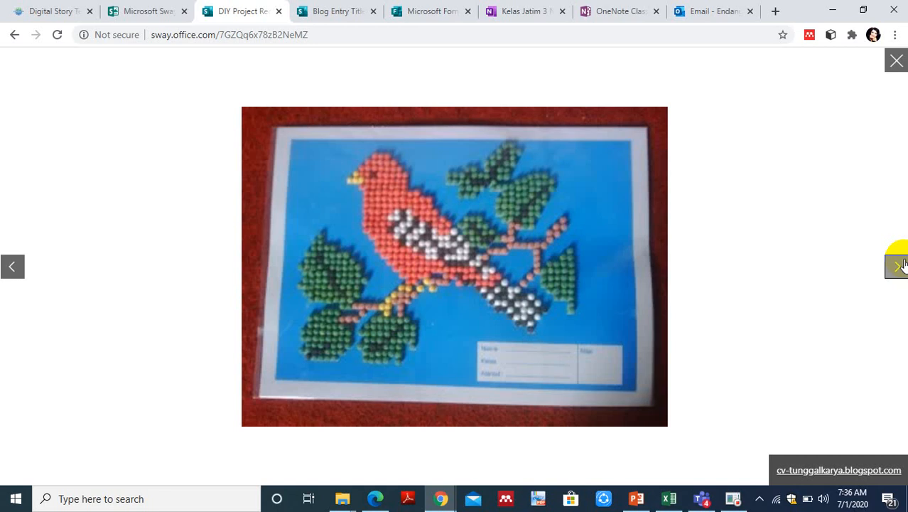
{"action": "left_click", "coordinate": [901, 264]}
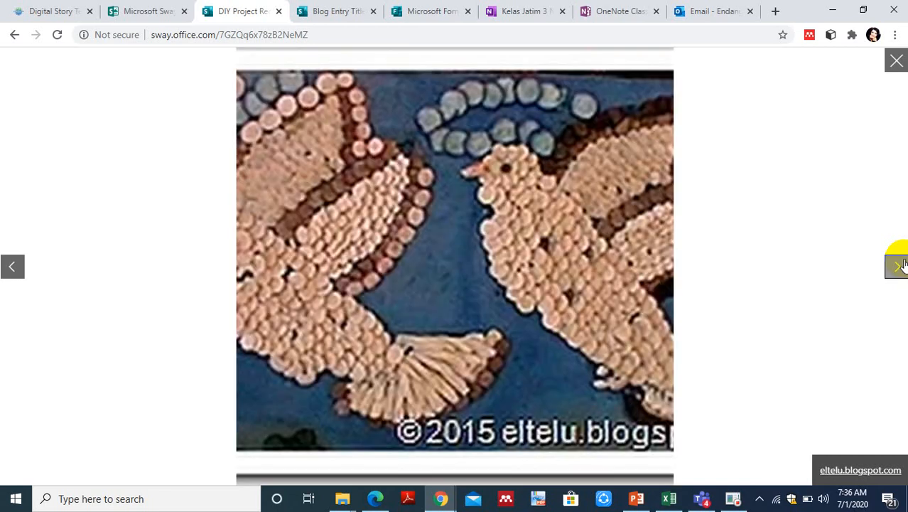
{"action": "left_click", "coordinate": [902, 265]}
{"action": "left_click", "coordinate": [901, 265]}
{"action": "left_click", "coordinate": [901, 265]}
{"action": "left_click", "coordinate": [897, 62]}
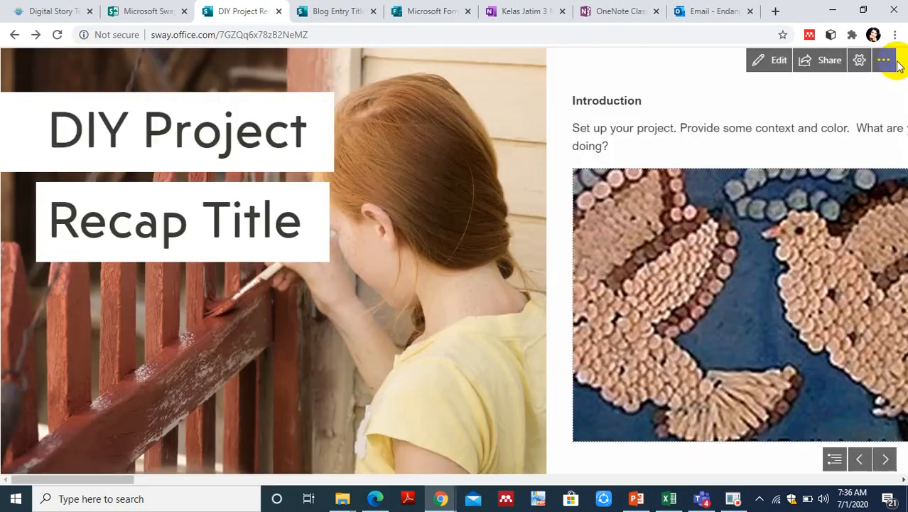
{"action": "left_click", "coordinate": [487, 388]}
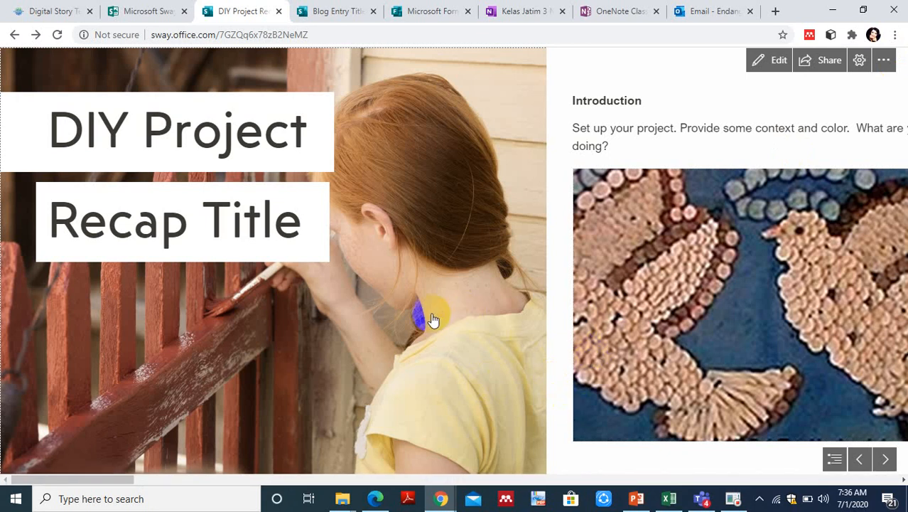
{"action": "left_click", "coordinate": [15, 35]}
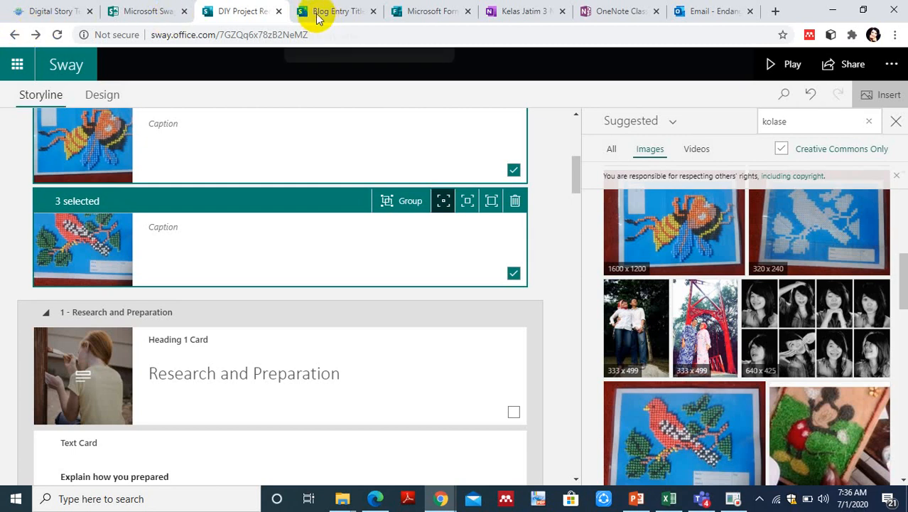
Close the DIY project, Blog Entry Title and Microsoft Forms pages and go back to the Office 365 home page
{"action": "left_click", "coordinate": [279, 12]}
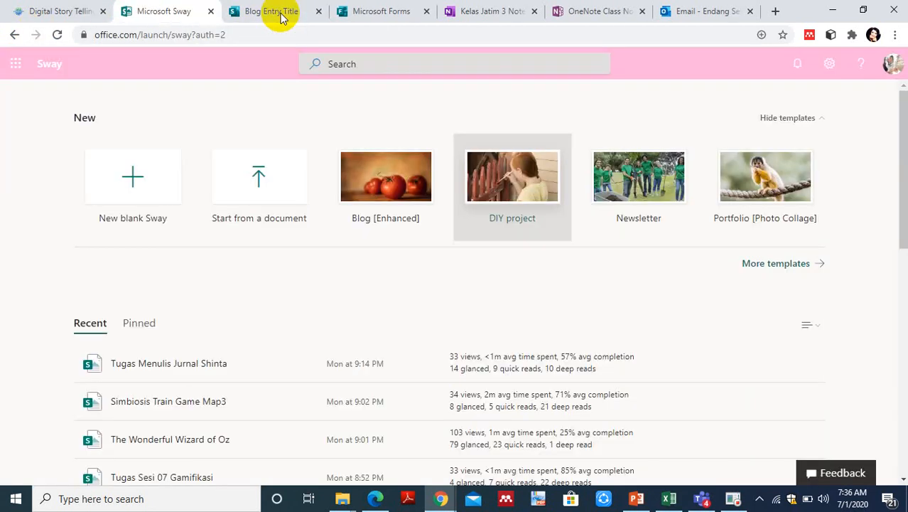
{"action": "left_click", "coordinate": [318, 12]}
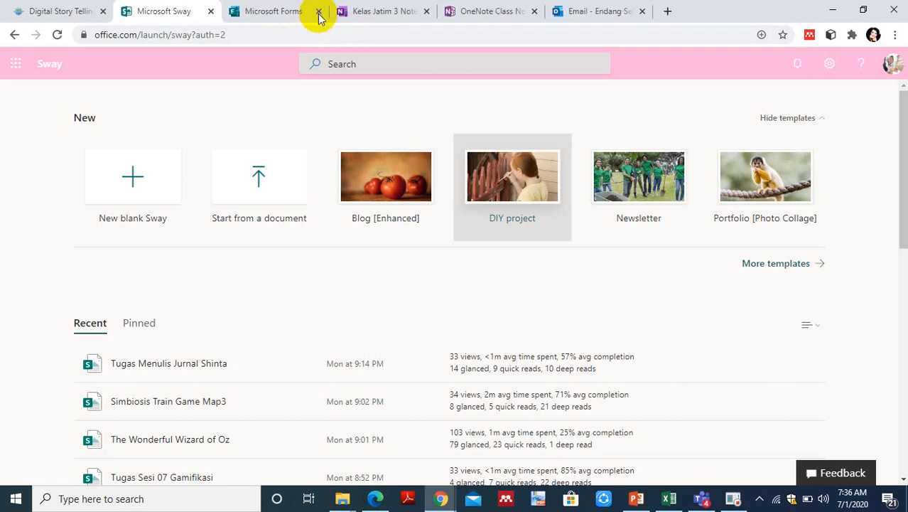
{"action": "left_click", "coordinate": [319, 12]}
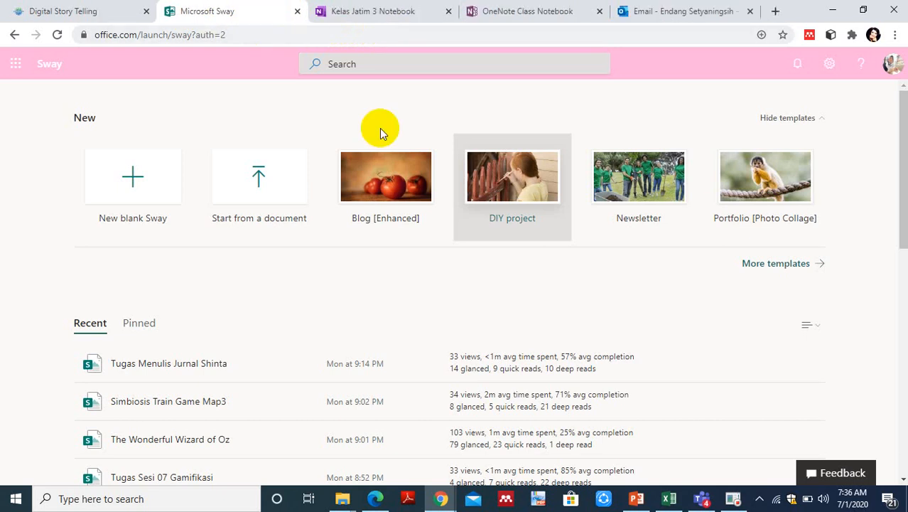
{"action": "left_click", "coordinate": [522, 178]}
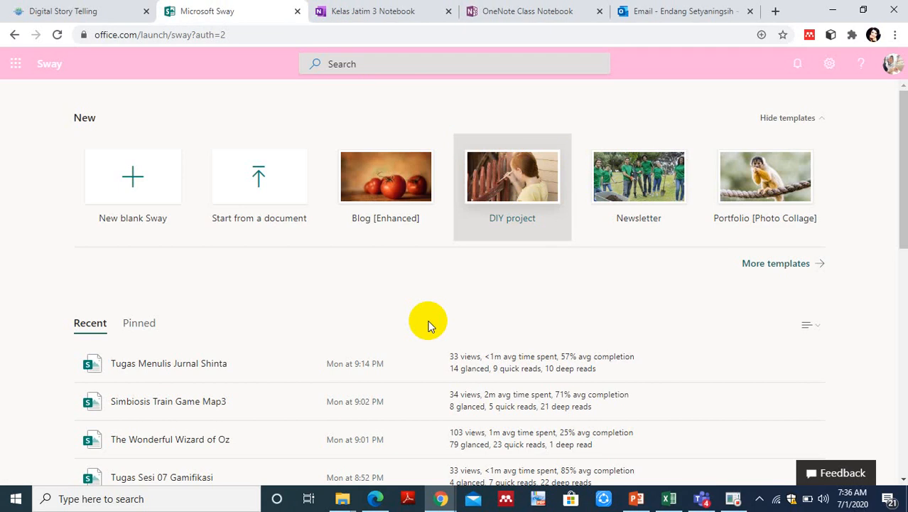
{"action": "left_click", "coordinate": [15, 36]}
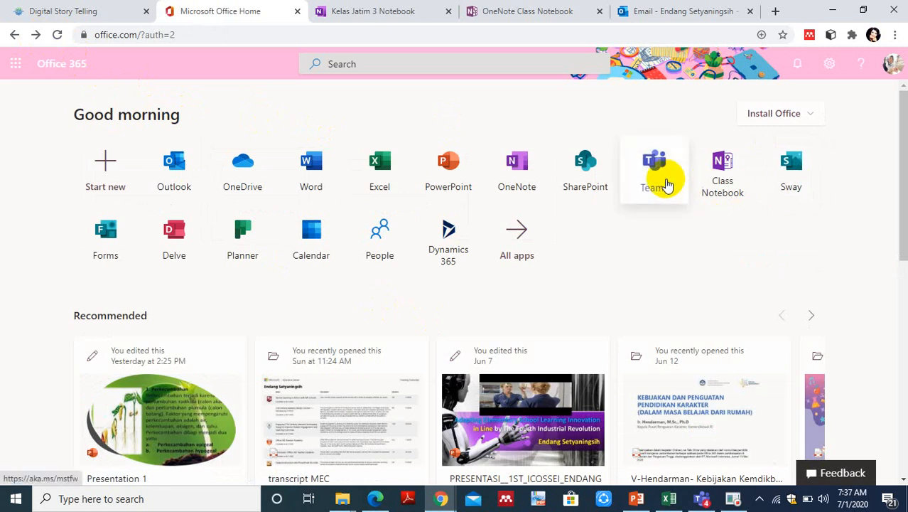
Open Microsoft Teams as the web app and look through the overview of all teams and the calendar
{"action": "left_click", "coordinate": [661, 182]}
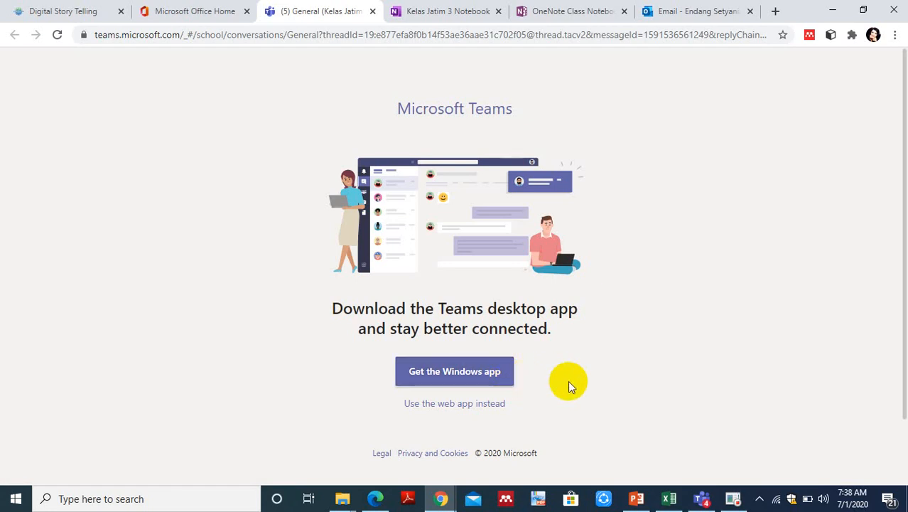
{"action": "left_click", "coordinate": [454, 405]}
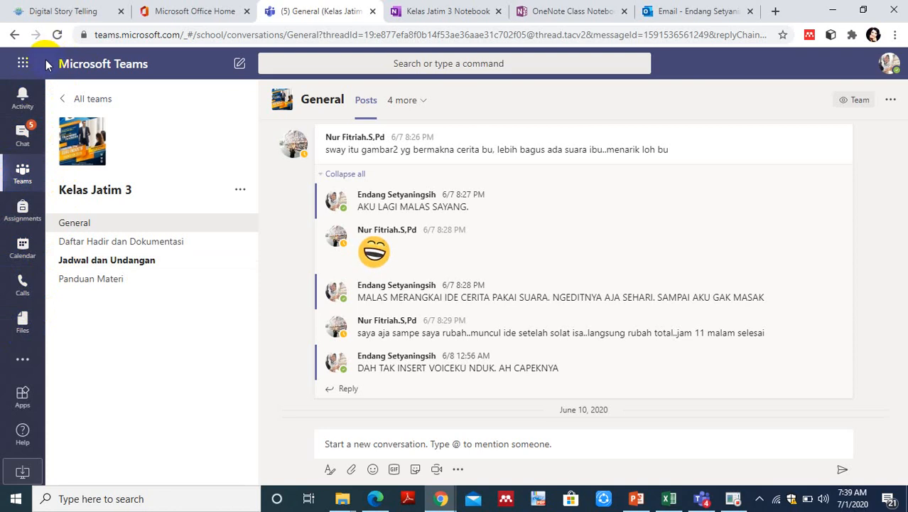
{"action": "left_click", "coordinate": [24, 177]}
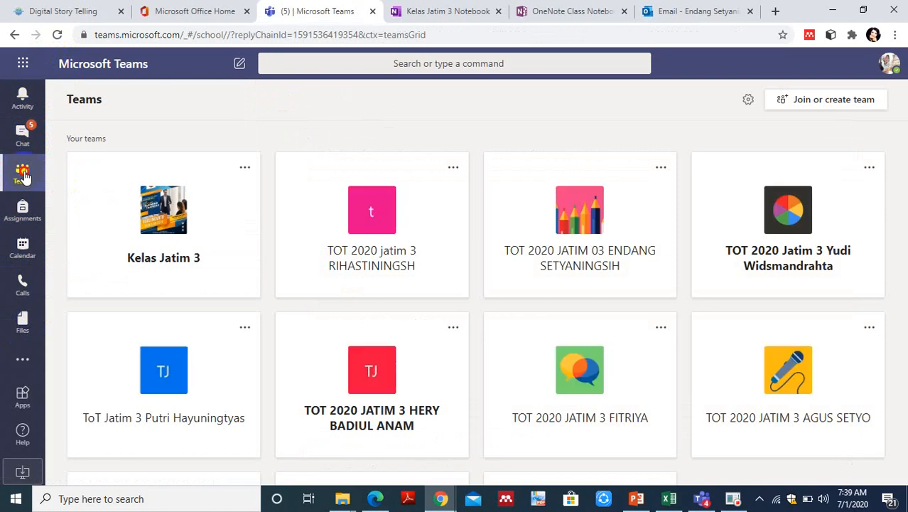
{"action": "left_click", "coordinate": [23, 246]}
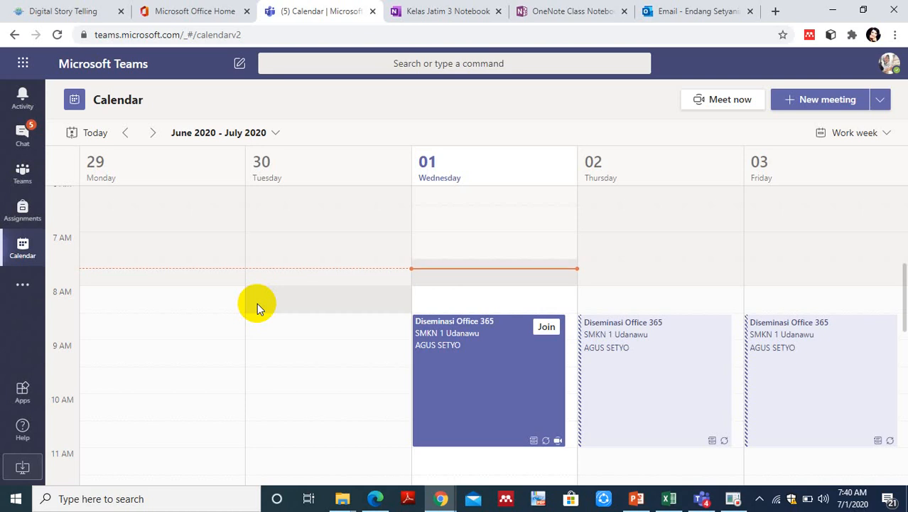
{"action": "left_click", "coordinate": [24, 174]}
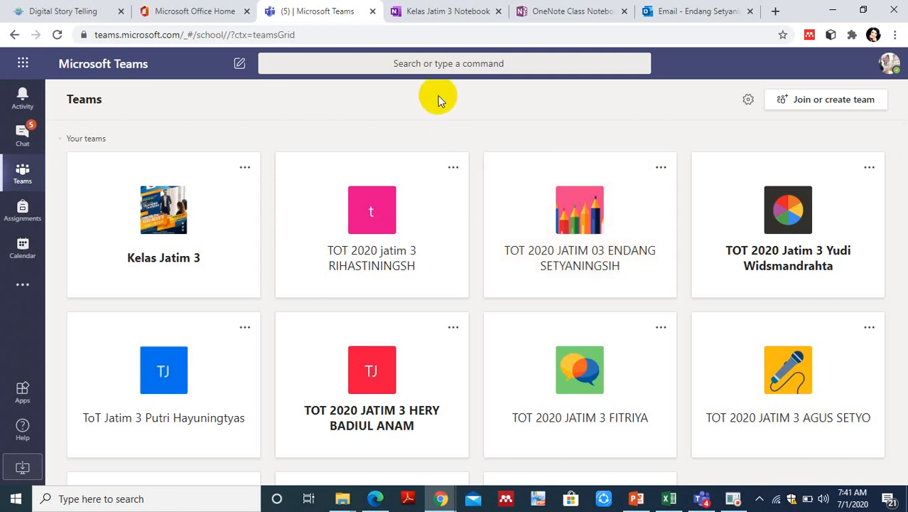
Return to the Office 365 home page, switch to PowerPoint and open the recommended presentation edited yesterday
{"action": "left_click", "coordinate": [214, 8]}
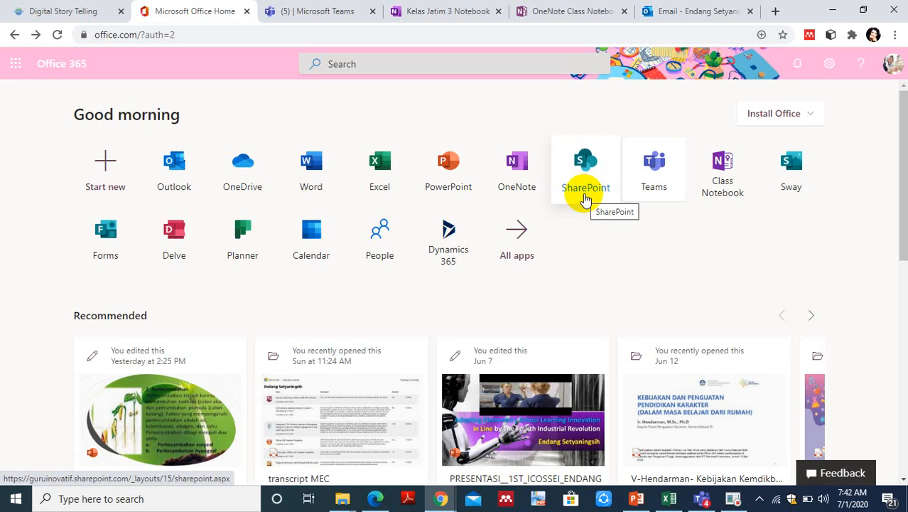
{"action": "left_click", "coordinate": [443, 185]}
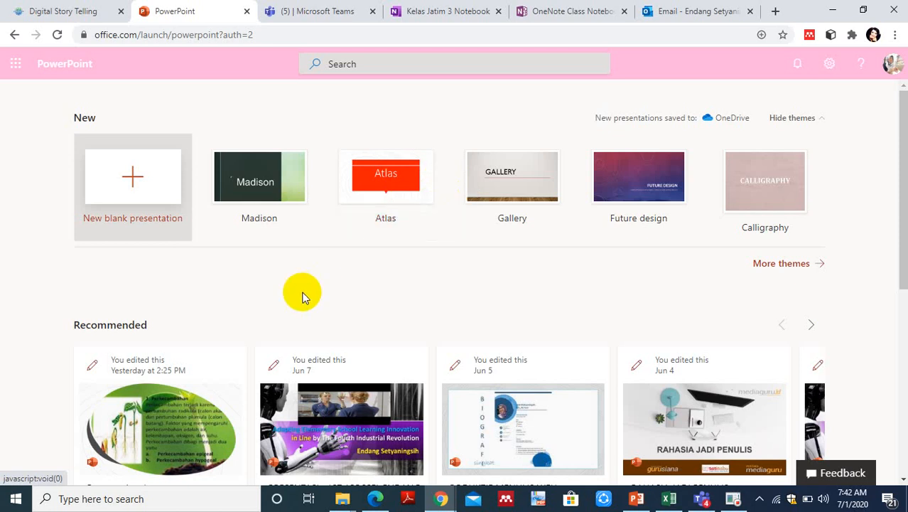
{"action": "left_click", "coordinate": [184, 412]}
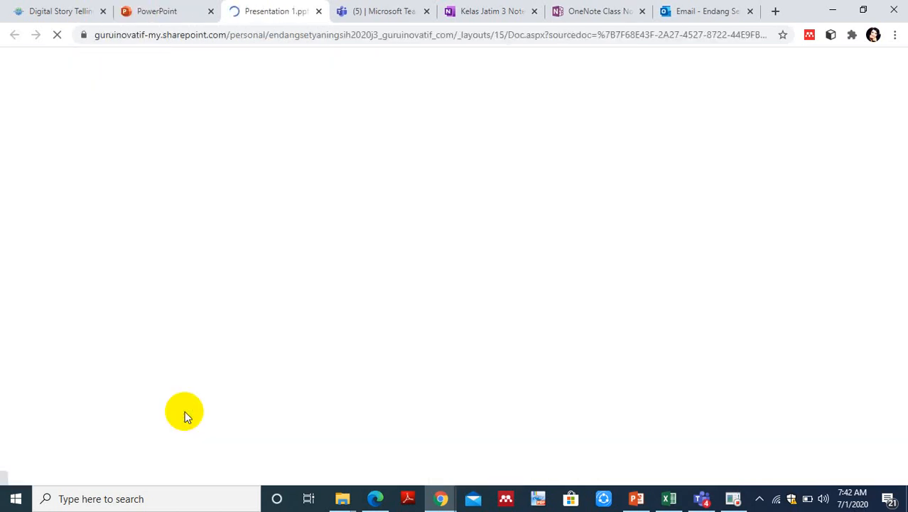
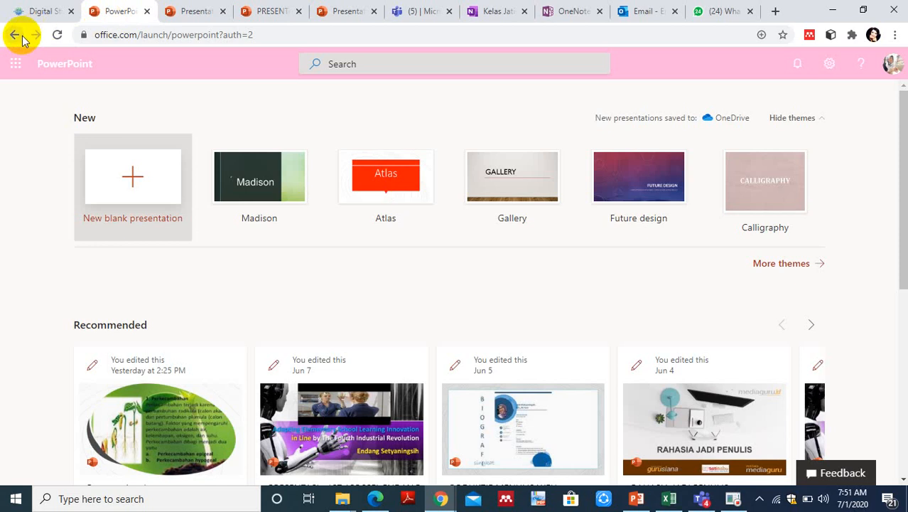
Switch to Excel from the Office 365 home page and create a new blank workbook from the full template list
{"action": "left_click", "coordinate": [14, 35]}
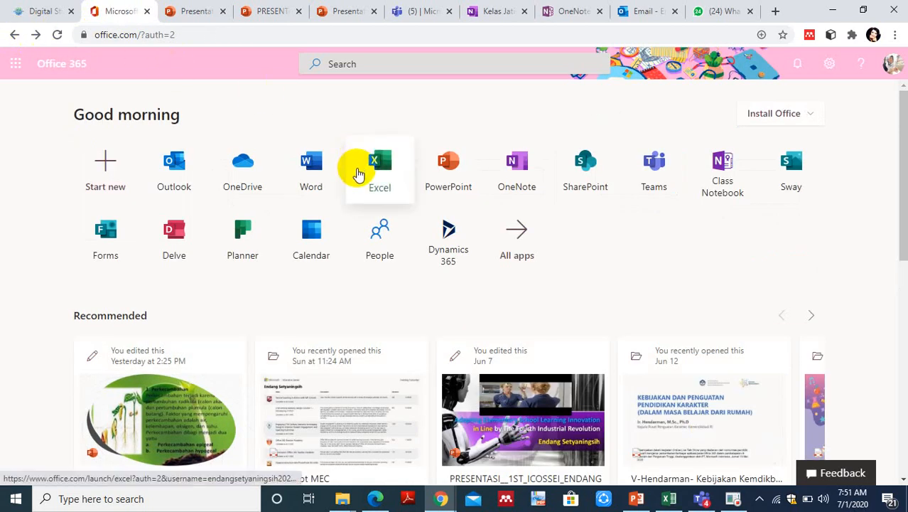
{"action": "left_click", "coordinate": [382, 176]}
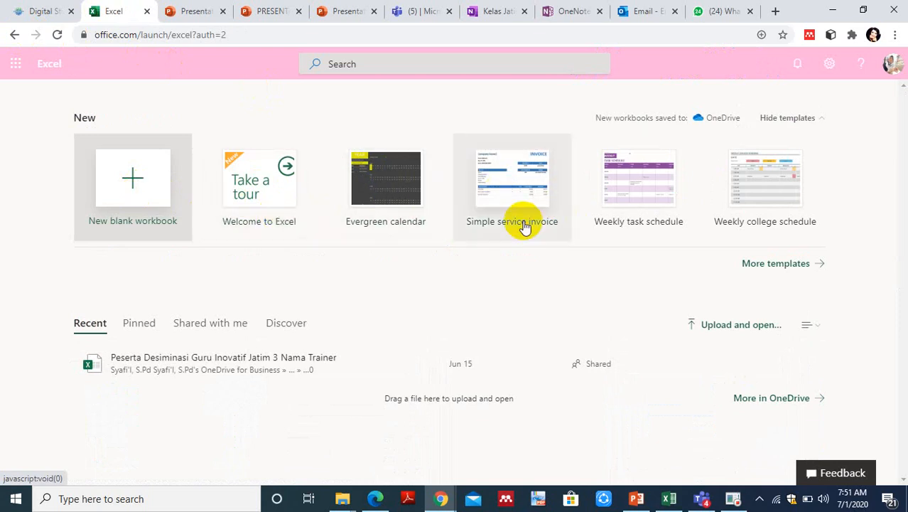
{"action": "left_click", "coordinate": [796, 267]}
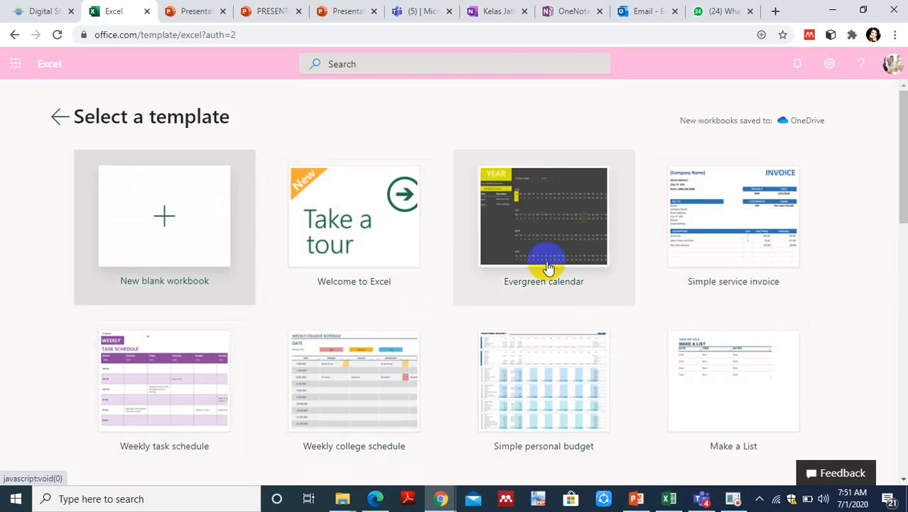
{"action": "left_click", "coordinate": [159, 212]}
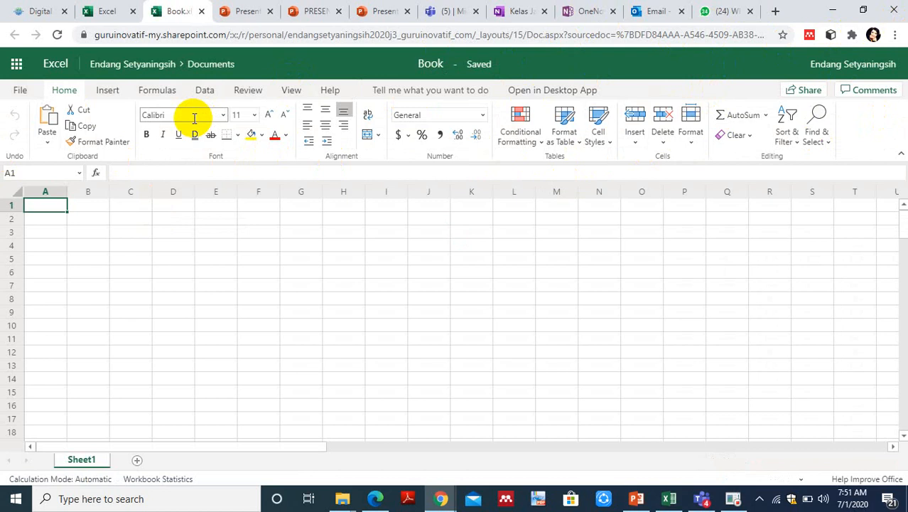
Create a view-only sharing link to the workbook for anyone with the link, copy it and close the sharing dialog
{"action": "left_click", "coordinate": [804, 93]}
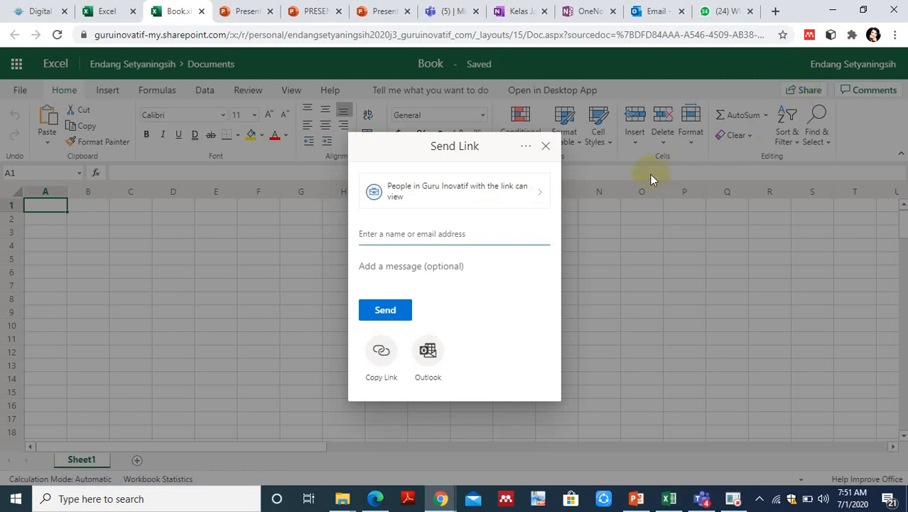
{"action": "left_click", "coordinate": [538, 194]}
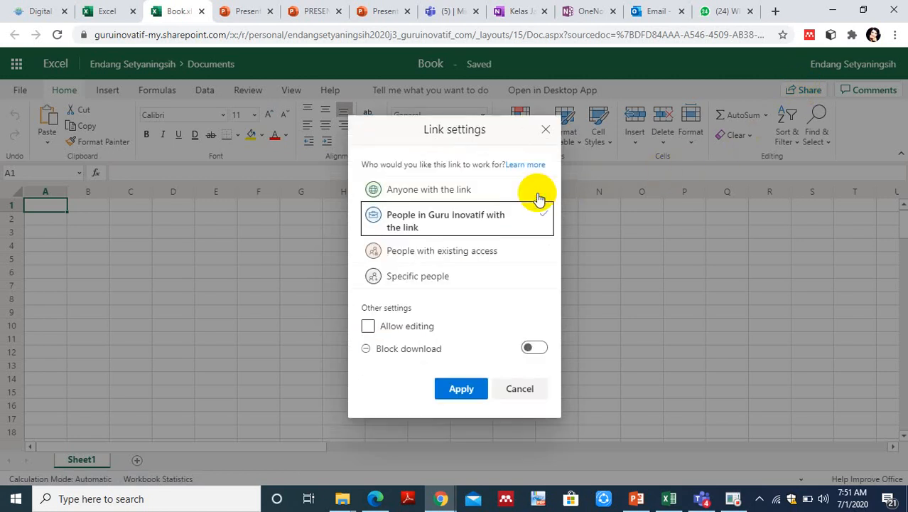
{"action": "left_click", "coordinate": [434, 191]}
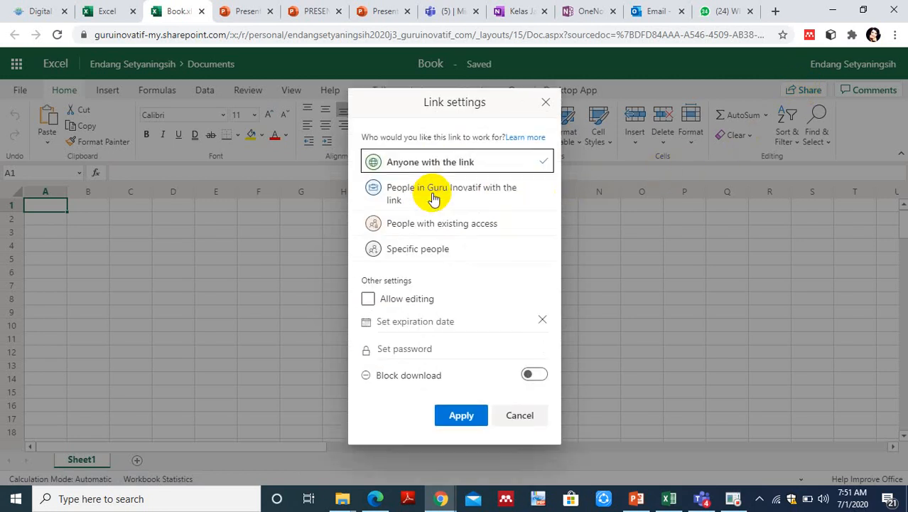
{"action": "left_click", "coordinate": [459, 415]}
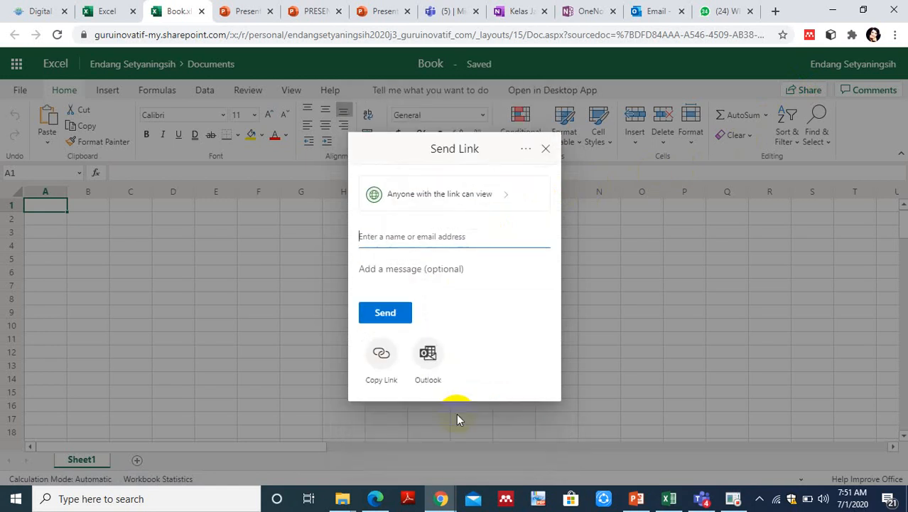
{"action": "left_click", "coordinate": [381, 356]}
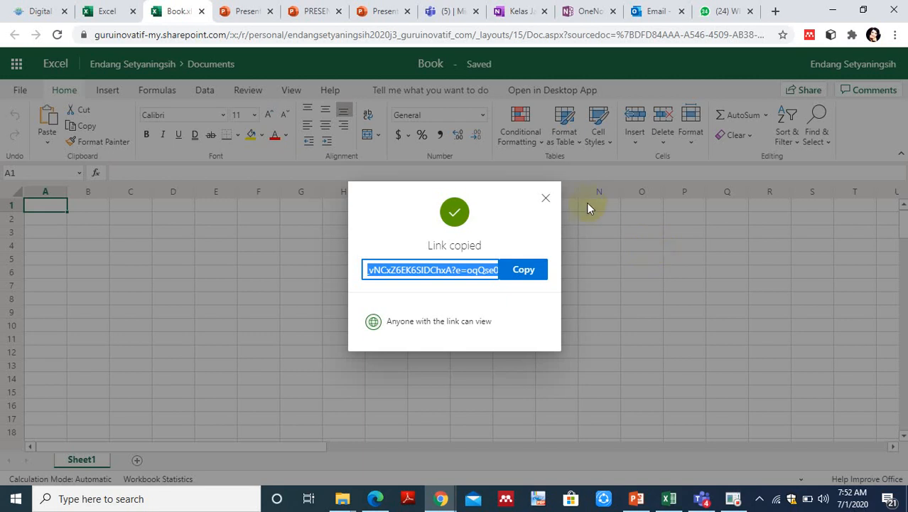
{"action": "left_click", "coordinate": [546, 199]}
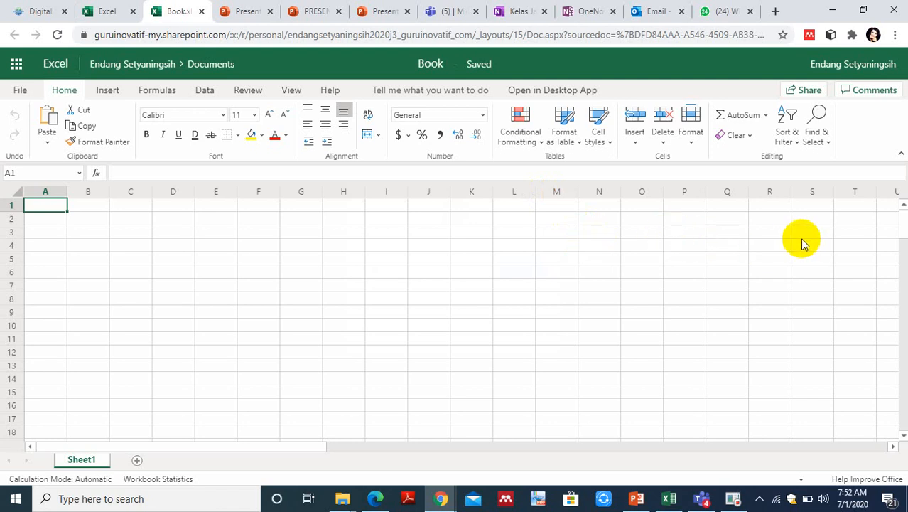
Review the workbook's link-sharing options, close them without sending anything, and show the workbook's comments beside the sheet
{"action": "left_click", "coordinate": [804, 91]}
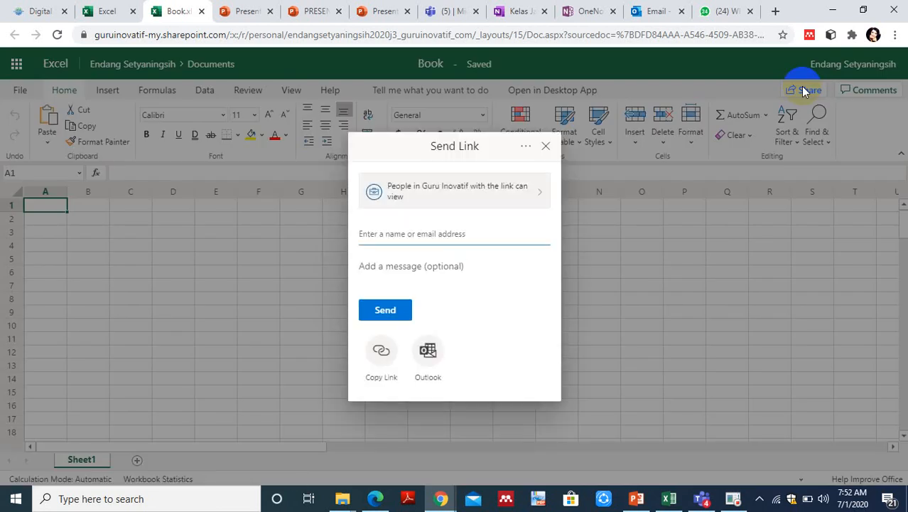
{"action": "left_click", "coordinate": [546, 146]}
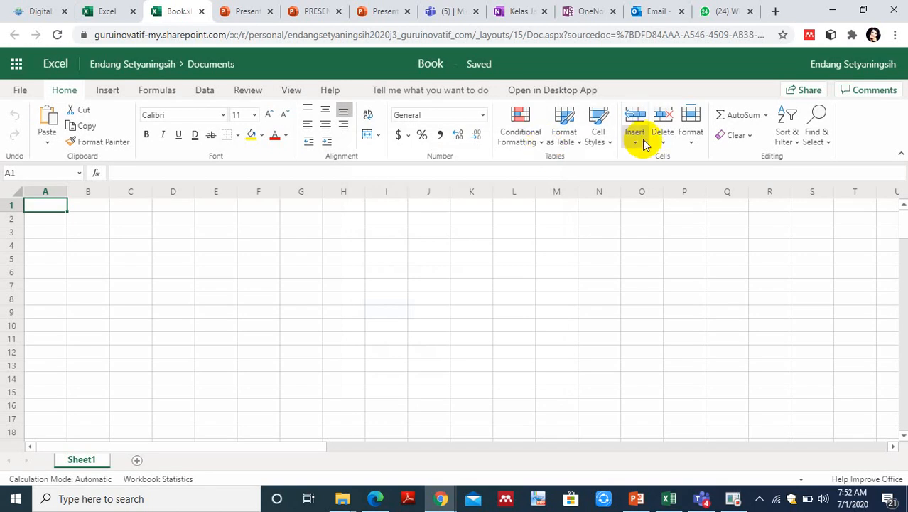
{"action": "left_click", "coordinate": [855, 92]}
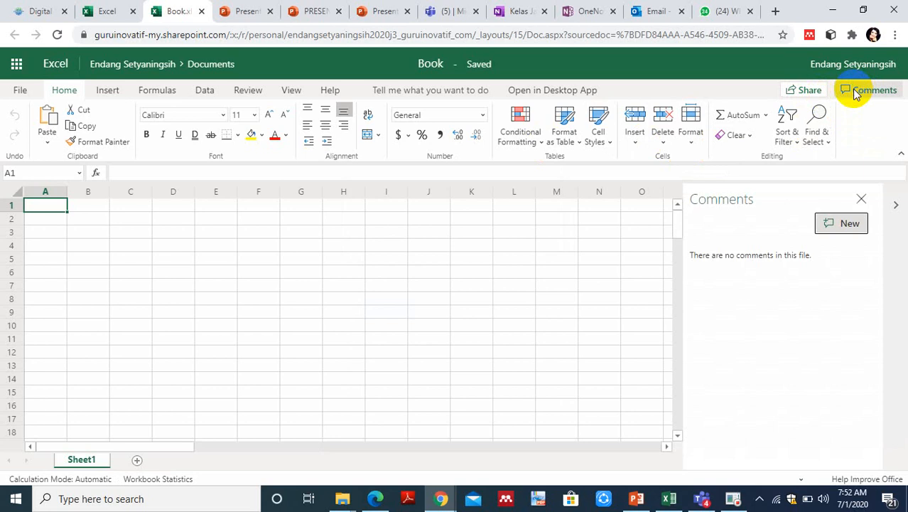
{"action": "left_click", "coordinate": [622, 254]}
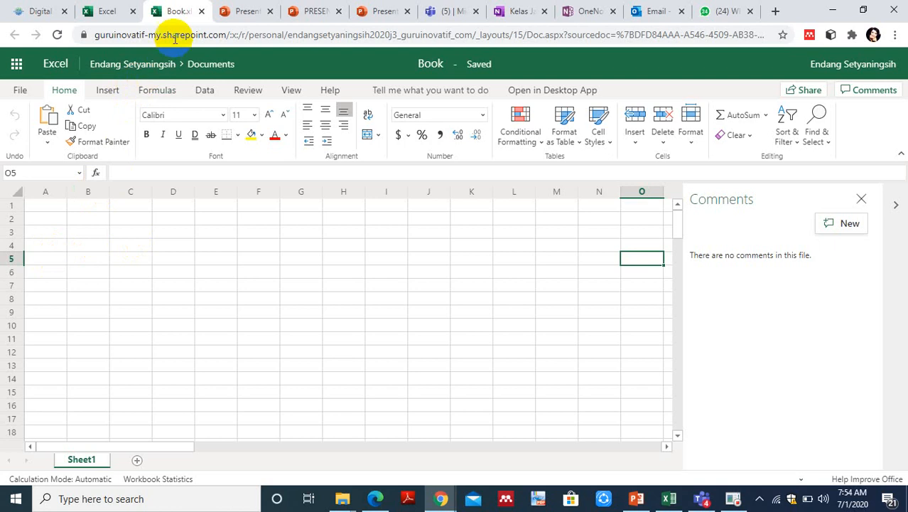
Go back from the Excel template list past the Office 365 home page, and switch to the open Digital course page
{"action": "left_click", "coordinate": [118, 12]}
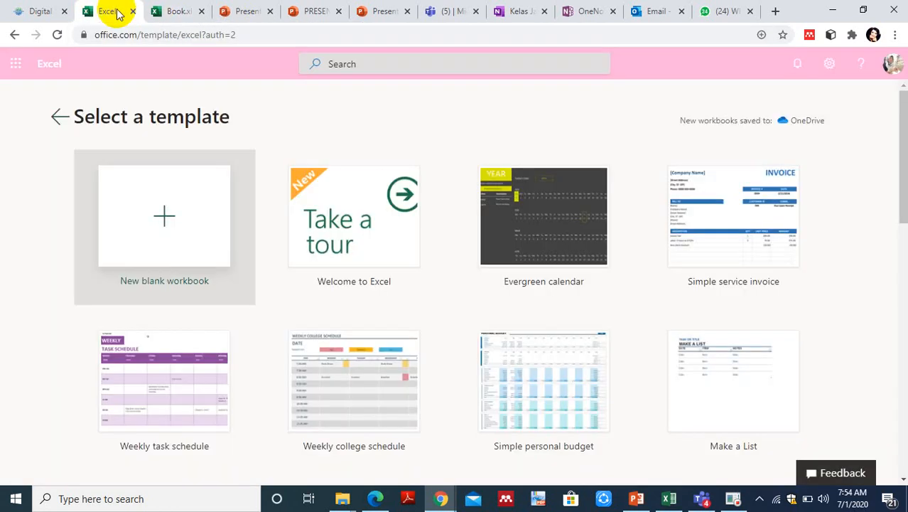
{"action": "left_click", "coordinate": [14, 37]}
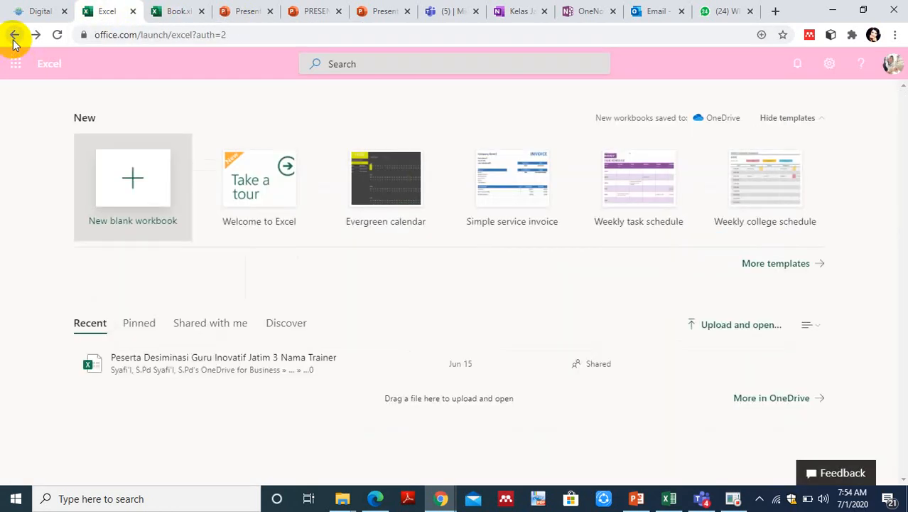
{"action": "left_click", "coordinate": [13, 37]}
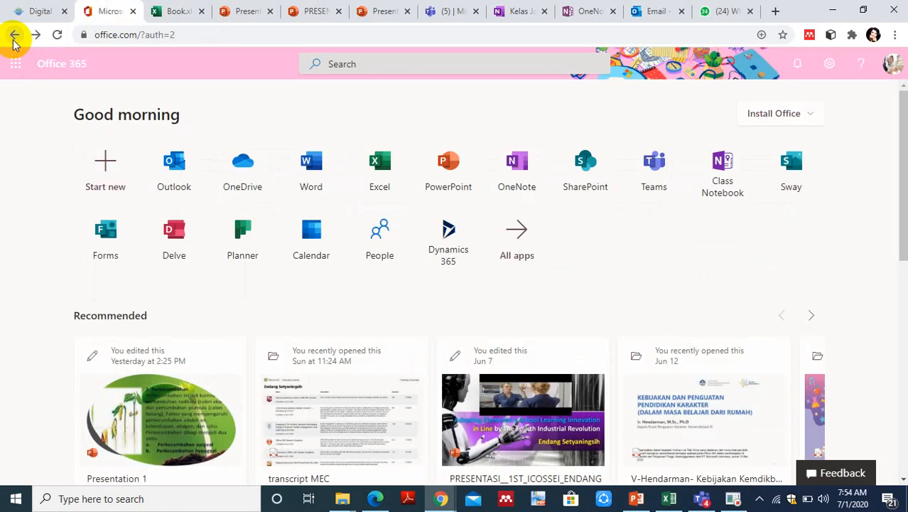
{"action": "left_click", "coordinate": [13, 37]}
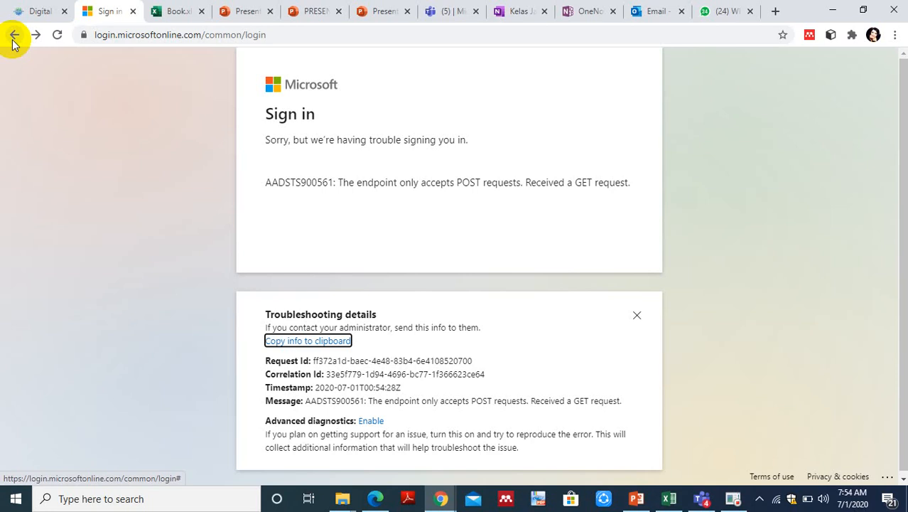
{"action": "left_click", "coordinate": [29, 11]}
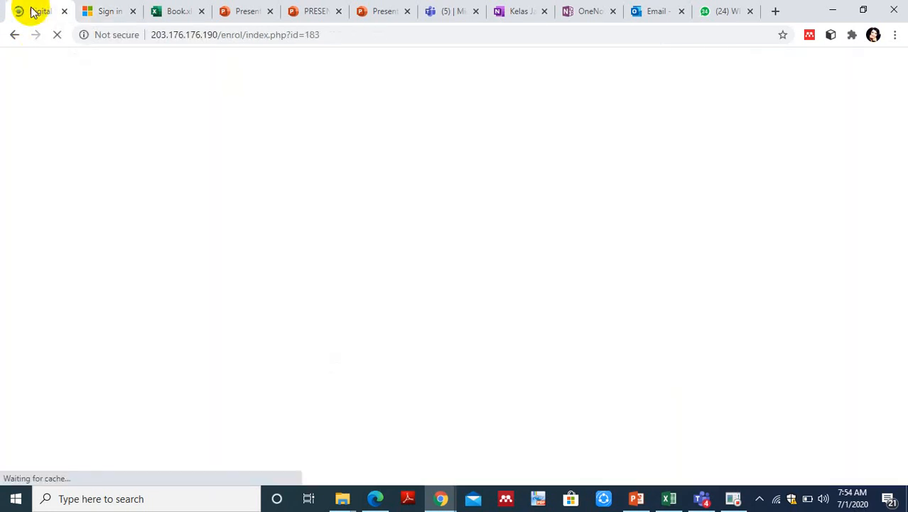